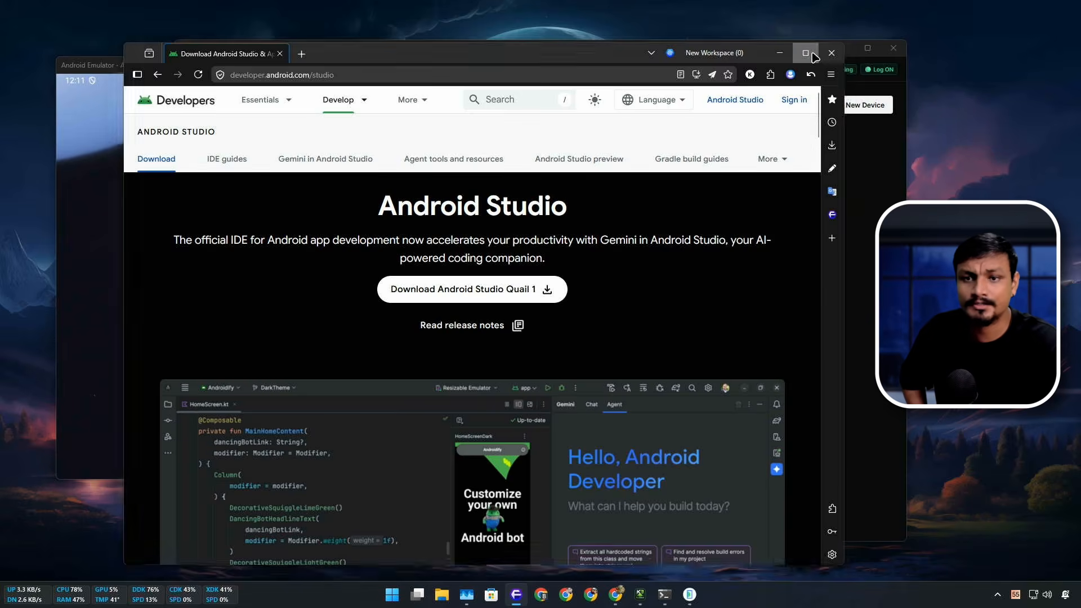
Look over the Android Studio download page in the maximized browser, and minimize the browser window.
{"action": "left_click", "coordinate": [806, 52]}
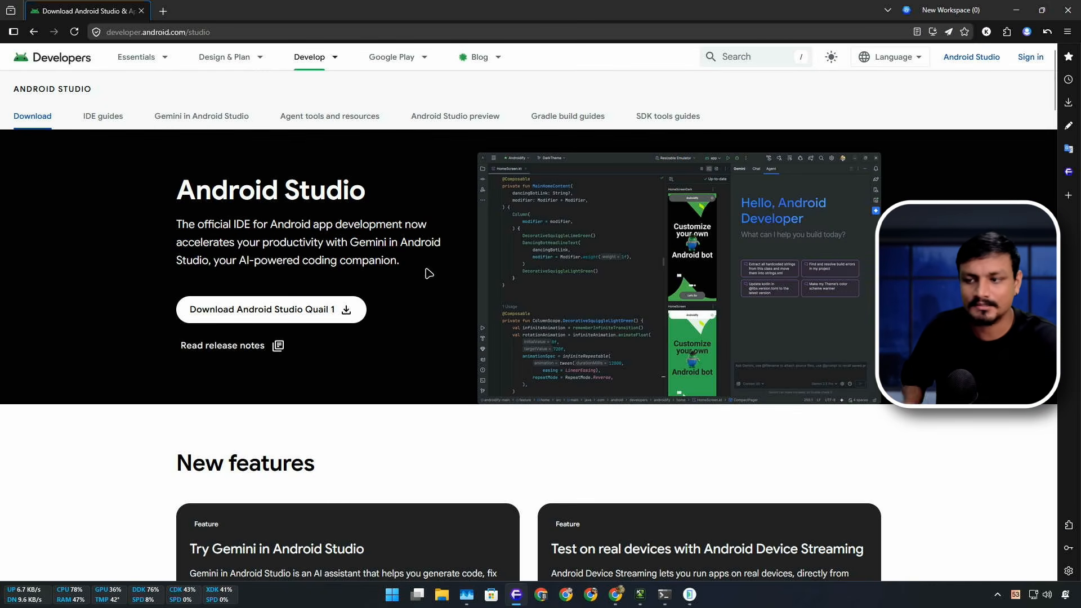
{"action": "left_click_drag", "start_coordinate": [177, 190], "coordinate": [375, 198]}
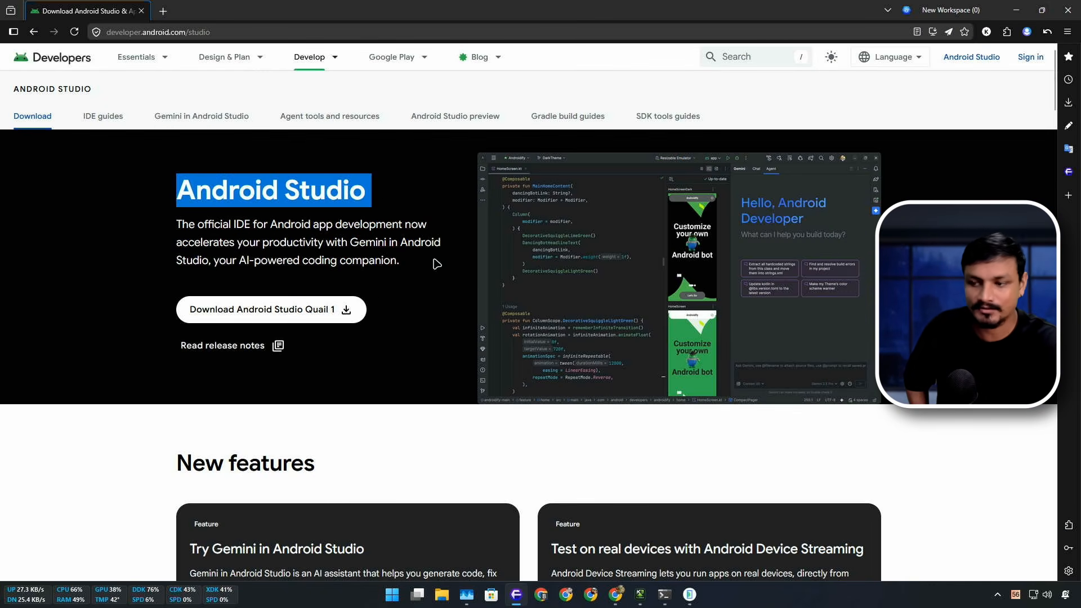
{"action": "scroll", "coordinate": [434, 263], "scroll_direction": "down", "scroll_amount": 4}
{"action": "scroll", "coordinate": [448, 246], "scroll_direction": "up", "scroll_amount": 4}
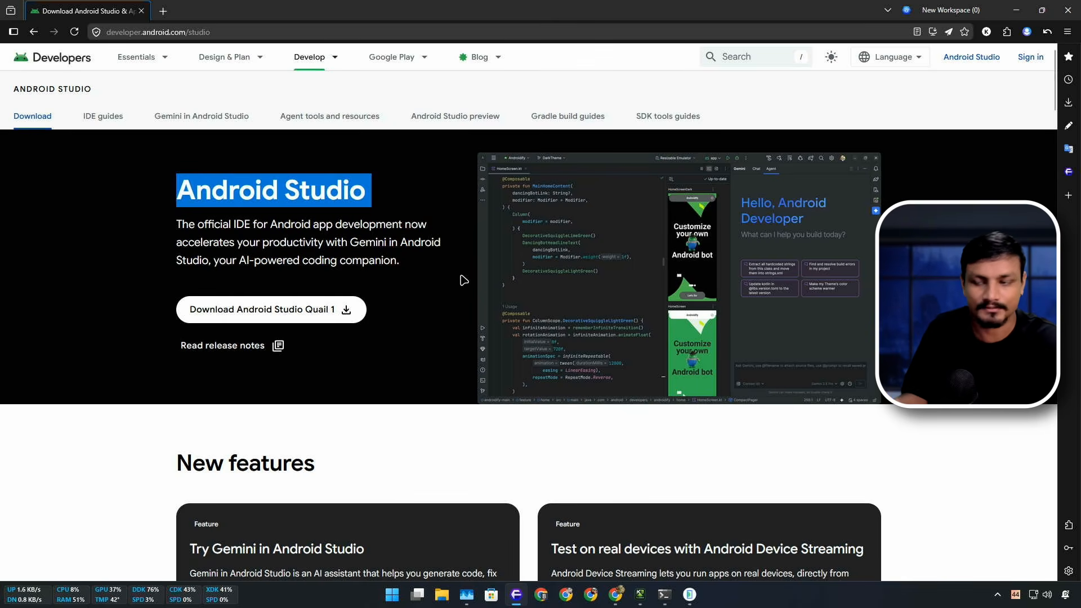
{"action": "scroll", "coordinate": [464, 280], "scroll_direction": "down", "scroll_amount": 4}
{"action": "left_click", "coordinate": [1017, 9]}
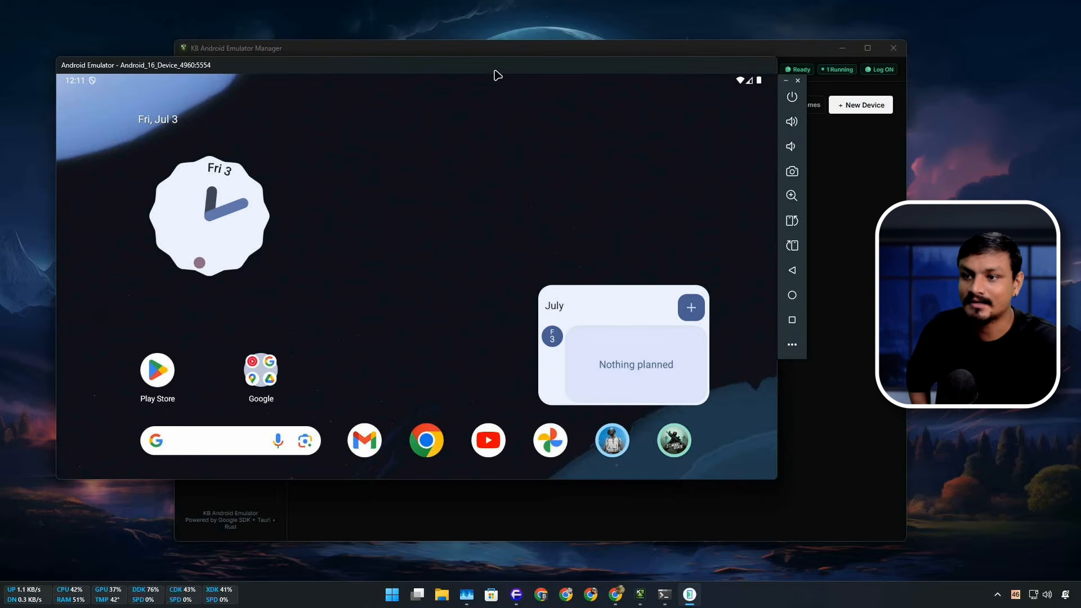
Look over the device list in KB Android Emulator Manager and the apps installed in the running Android 16 emulator.
{"action": "left_click", "coordinate": [519, 54]}
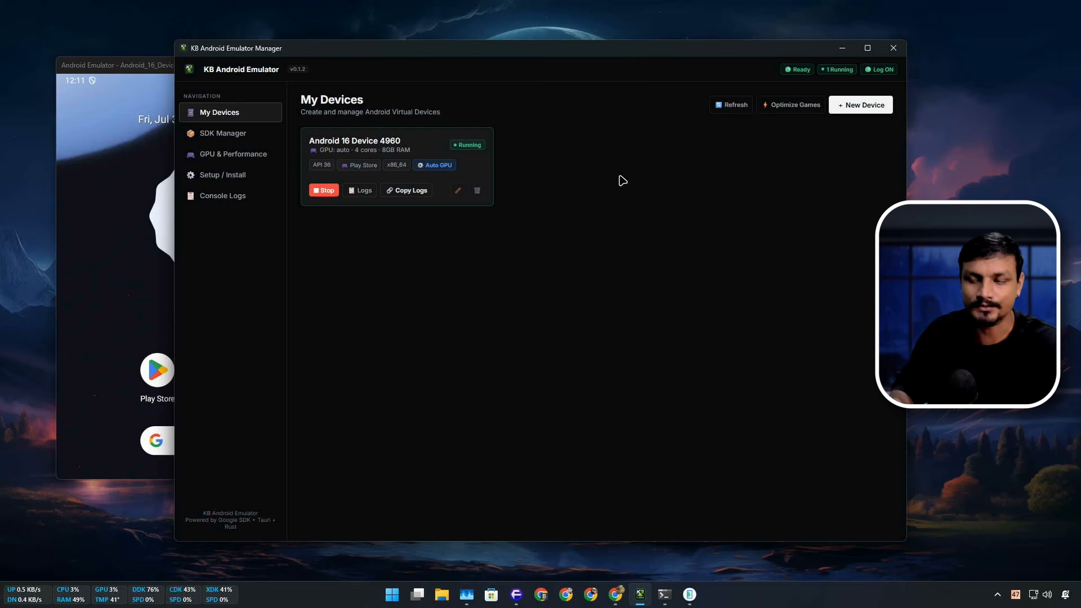
{"action": "left_click", "coordinate": [843, 48]}
{"action": "left_click_drag", "start_coordinate": [369, 65], "coordinate": [452, 58]}
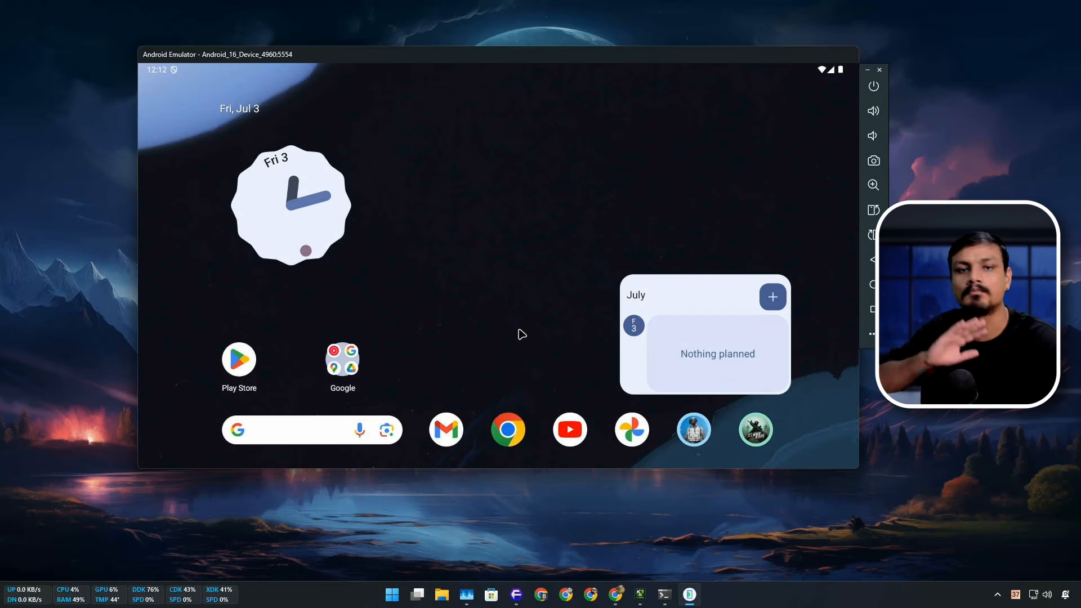
{"action": "left_click_drag", "start_coordinate": [514, 345], "coordinate": [563, 256]}
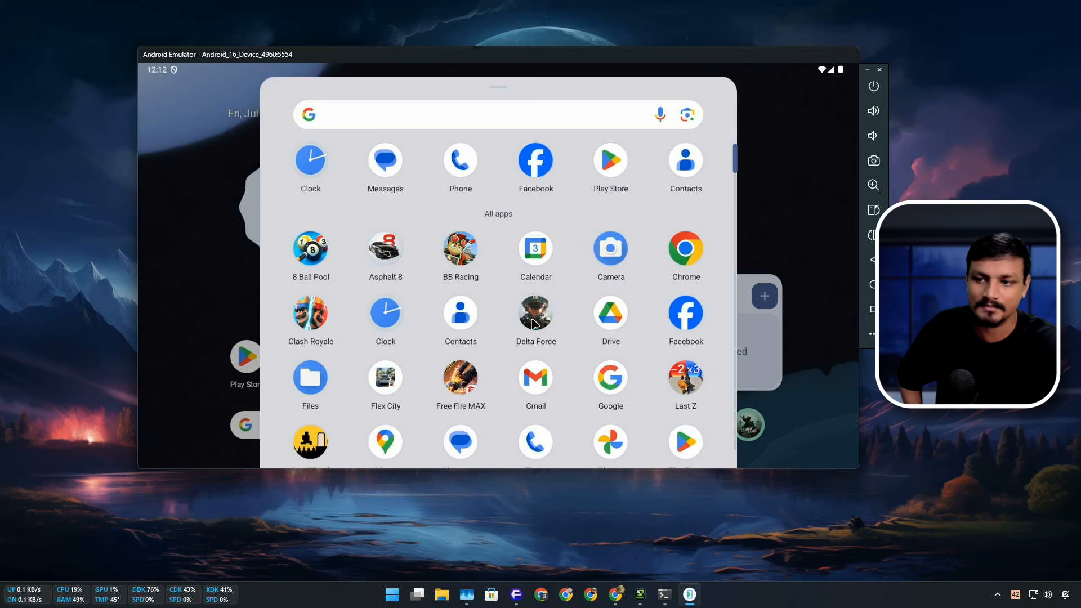
{"action": "left_click_drag", "start_coordinate": [534, 324], "coordinate": [550, 403]}
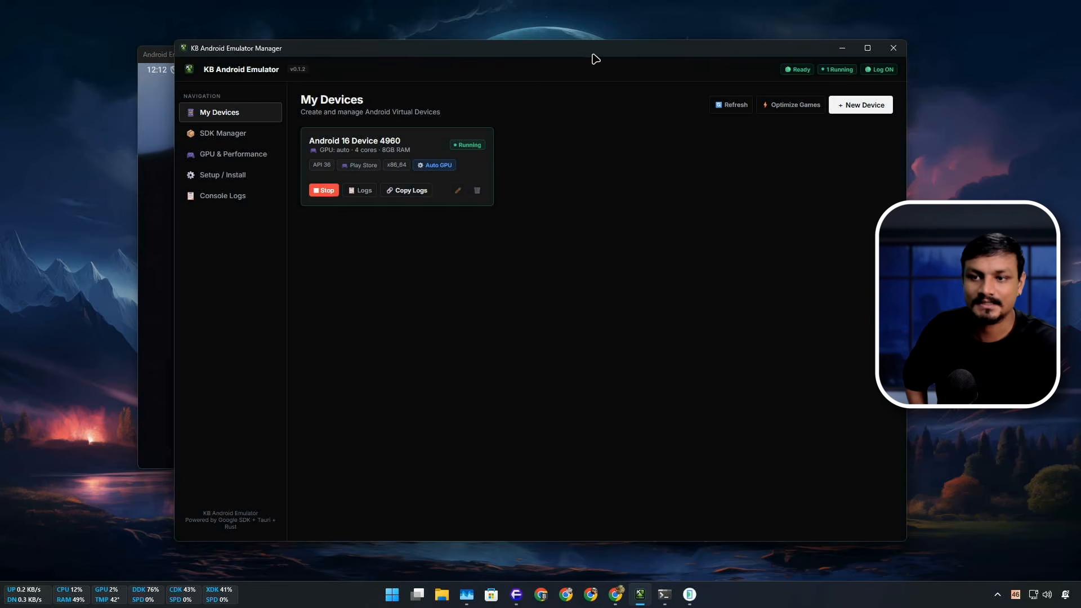
{"action": "left_click", "coordinate": [833, 55]}
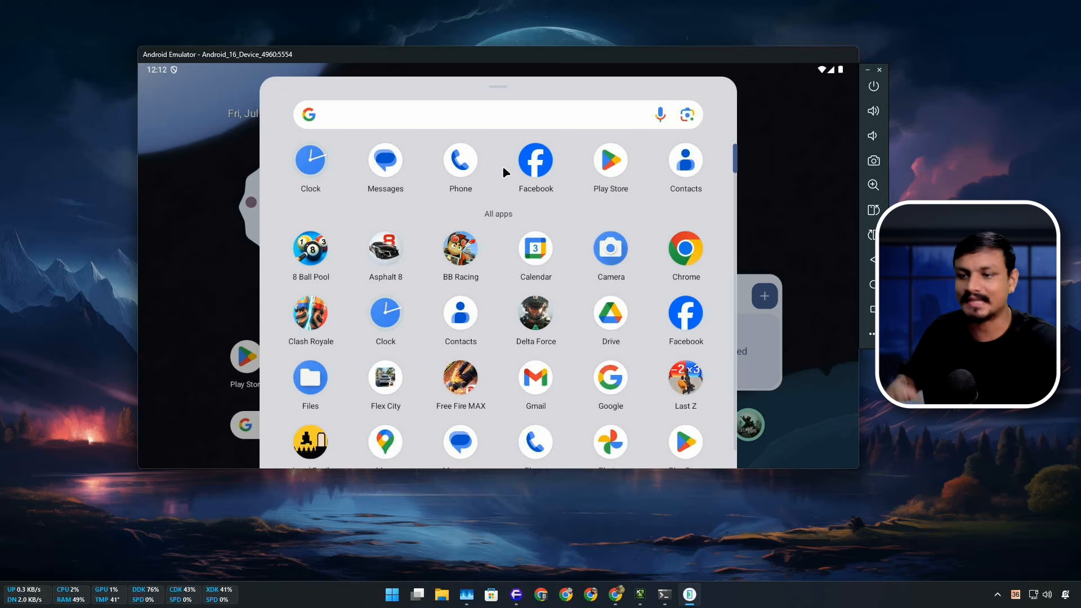
{"action": "left_click_drag", "start_coordinate": [506, 166], "coordinate": [524, 293]}
{"action": "left_click", "coordinate": [746, 266]}
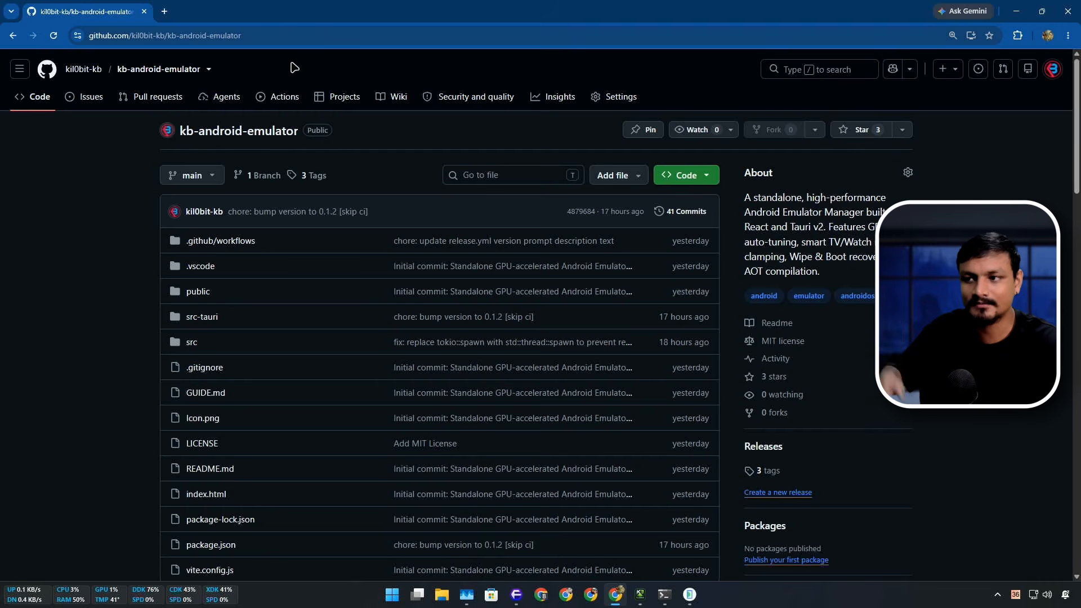
Examine the kb-android-emulator GitHub repository's file list, README description and core features, and its Releases section.
{"action": "scroll", "coordinate": [487, 161], "scroll_direction": "down", "scroll_amount": 7}
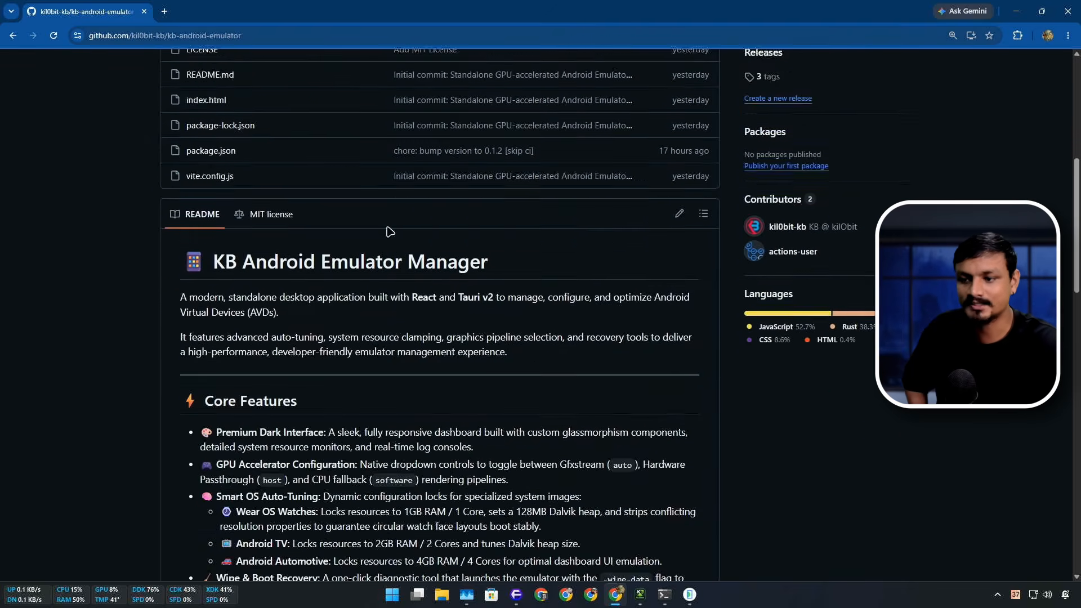
{"action": "scroll", "coordinate": [556, 170], "scroll_direction": "up", "scroll_amount": 5}
{"action": "scroll", "coordinate": [557, 169], "scroll_direction": "up", "scroll_amount": 2}
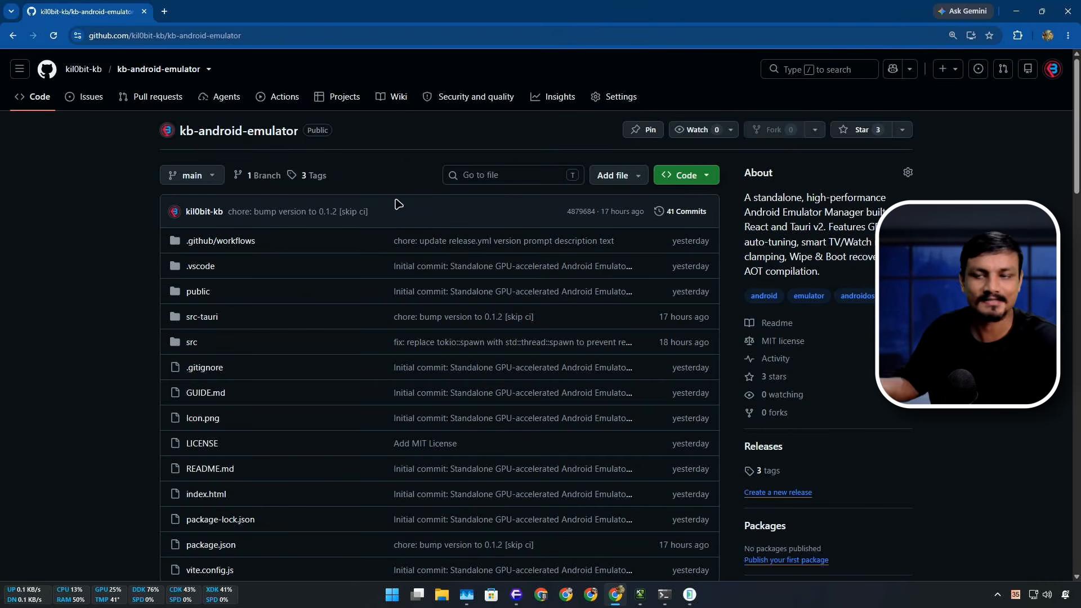
{"action": "scroll", "coordinate": [563, 191], "scroll_direction": "down", "scroll_amount": 7}
{"action": "scroll", "coordinate": [569, 219], "scroll_direction": "down", "scroll_amount": 8}
{"action": "scroll", "coordinate": [560, 248], "scroll_direction": "up", "scroll_amount": 12}
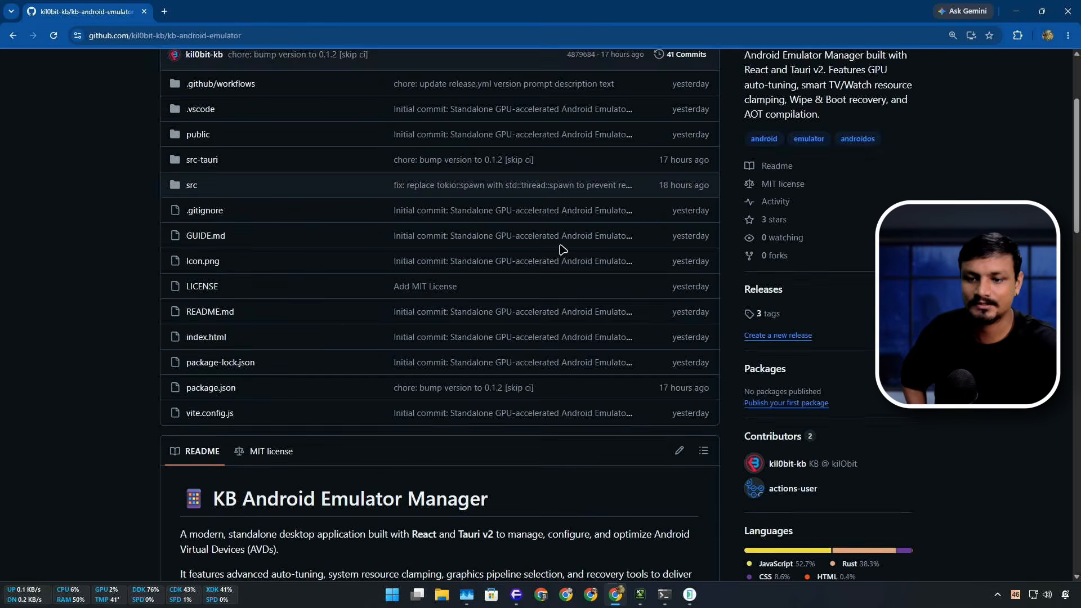
{"action": "scroll", "coordinate": [558, 245], "scroll_direction": "down", "scroll_amount": 1}
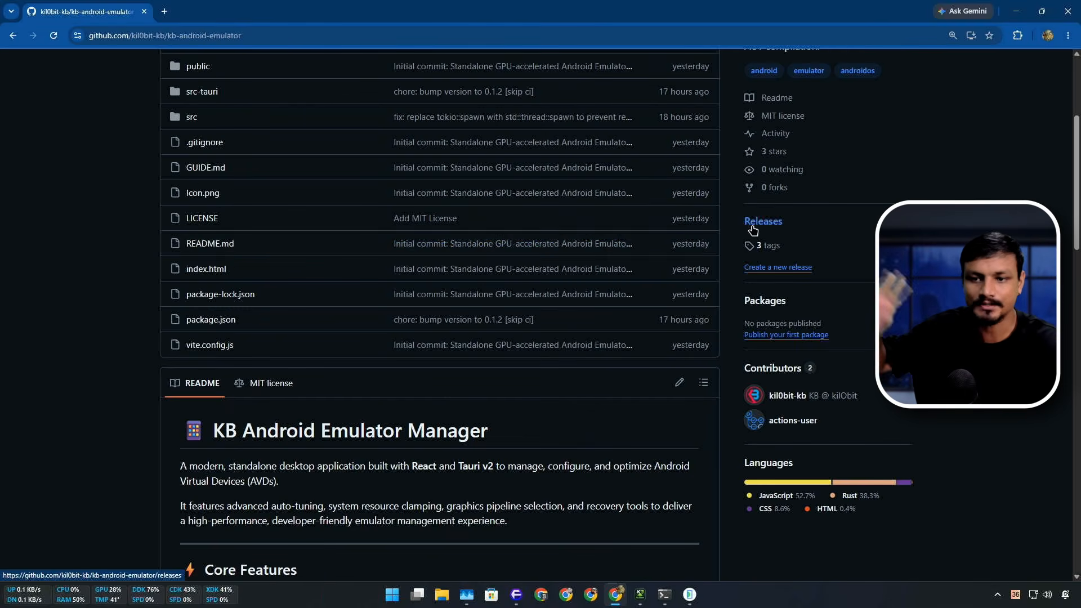
{"action": "scroll", "coordinate": [688, 257], "scroll_direction": "up", "scroll_amount": 1}
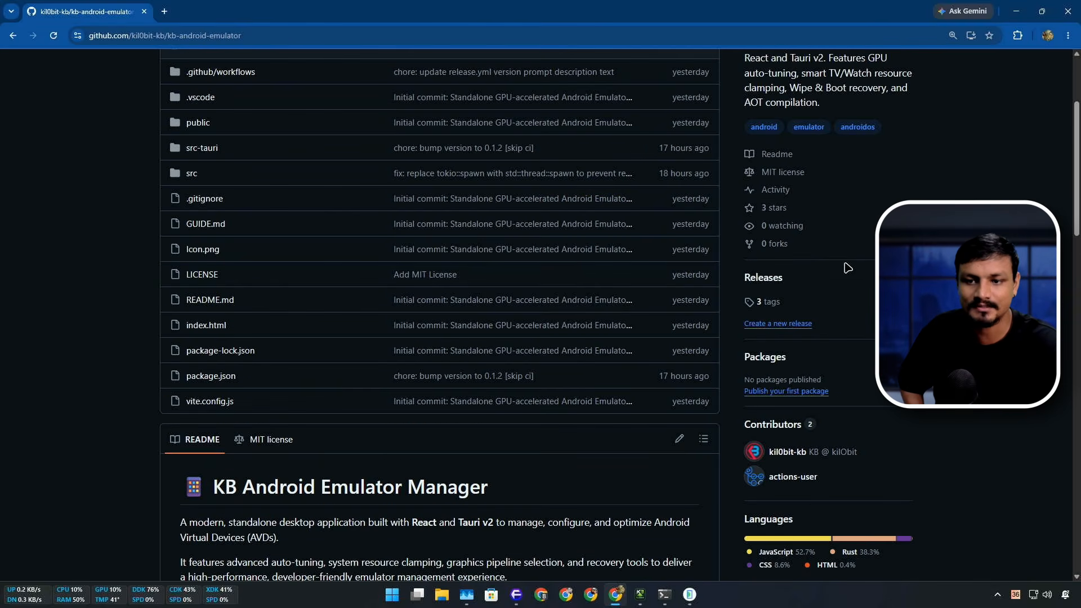
Open the repository's releases and expand the downloadable assets of KB Android Emulator Manager v0.1.2.
{"action": "left_click", "coordinate": [757, 278]}
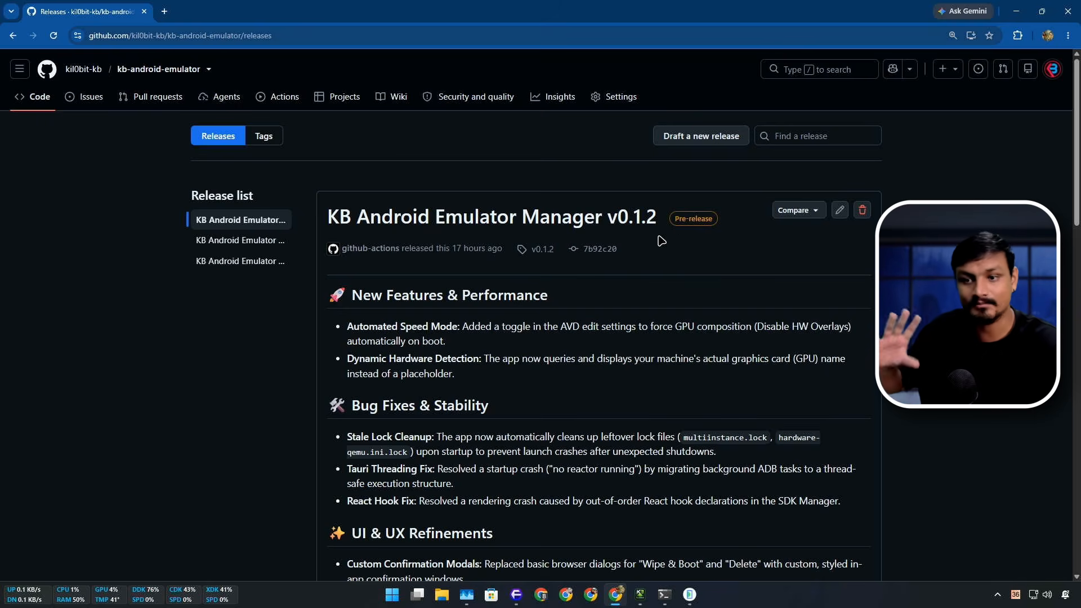
{"action": "scroll", "coordinate": [569, 258], "scroll_direction": "down", "scroll_amount": 7}
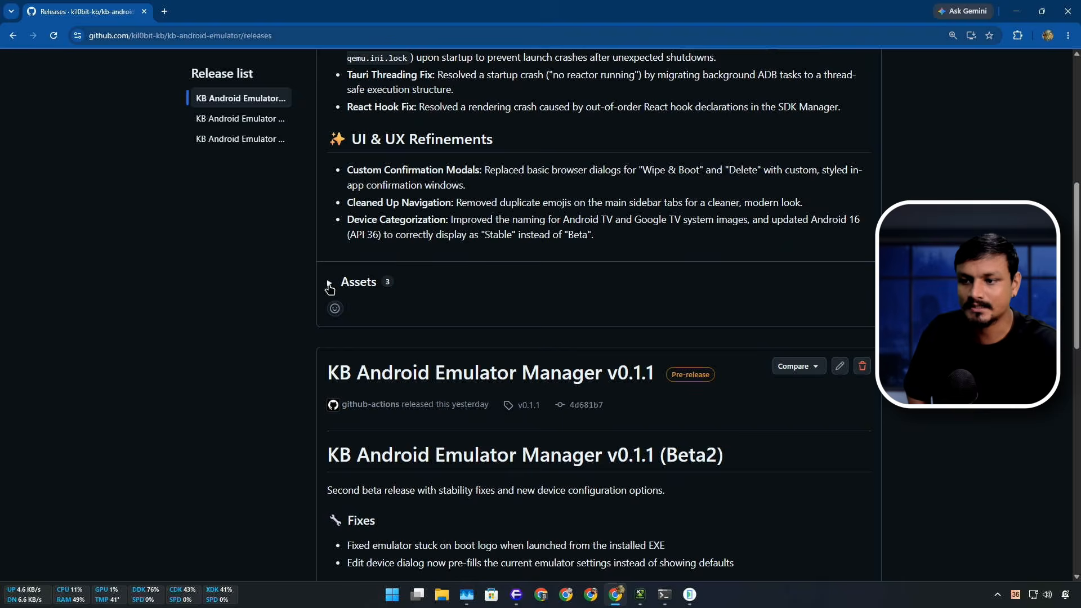
{"action": "left_click", "coordinate": [330, 283]}
{"action": "scroll", "coordinate": [451, 292], "scroll_direction": "down", "scroll_amount": 2}
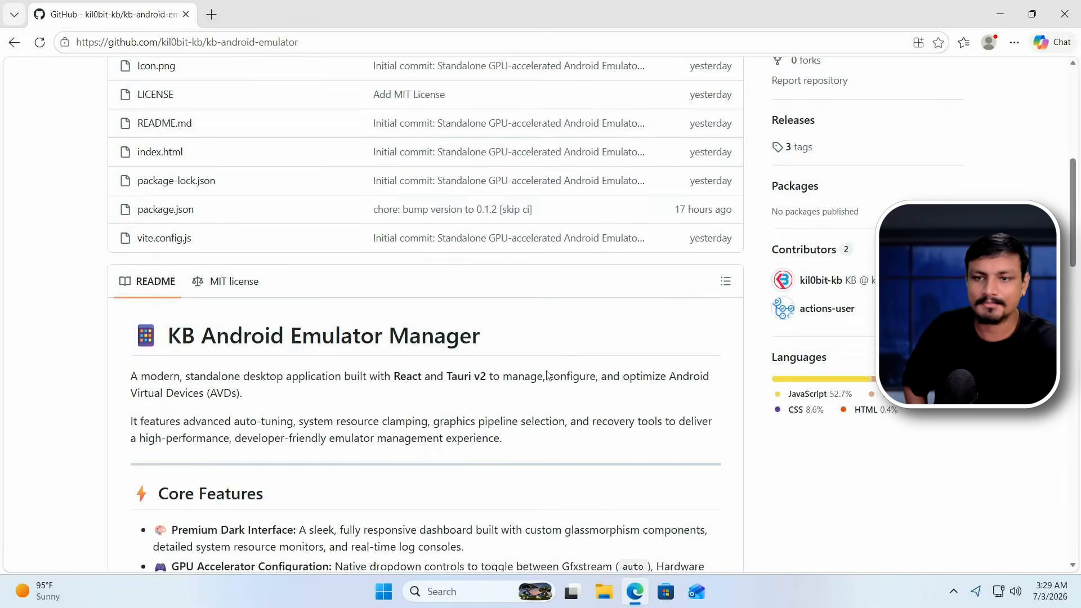
In Microsoft Edge, go from the kb-android-emulator repository to its releases and show the v0.1.2 assets with the x64 setup file.
{"action": "scroll", "coordinate": [649, 297], "scroll_direction": "up", "scroll_amount": 5}
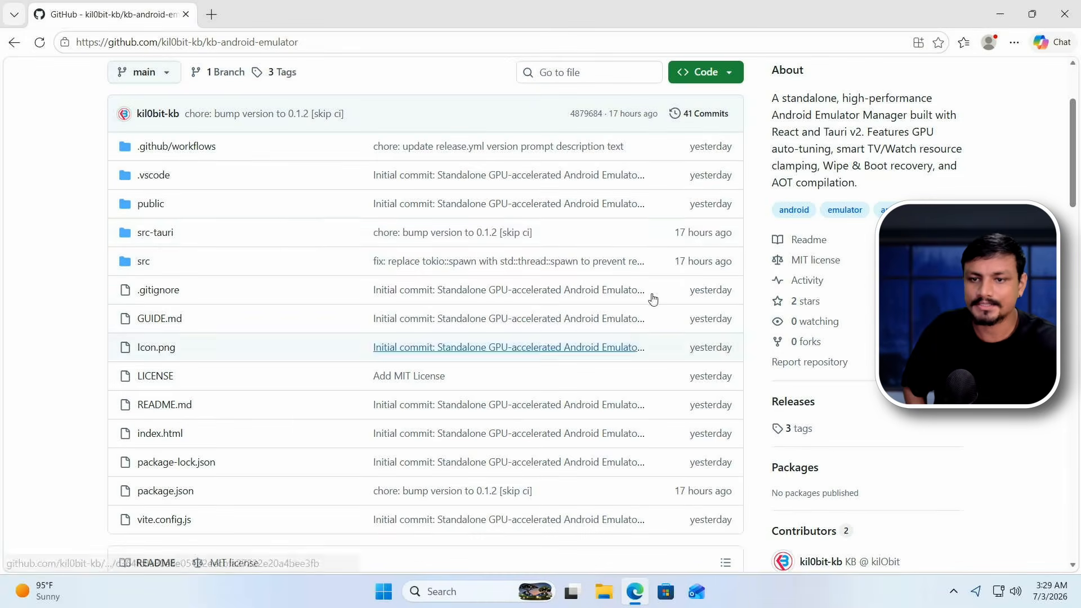
{"action": "left_click", "coordinate": [794, 402]}
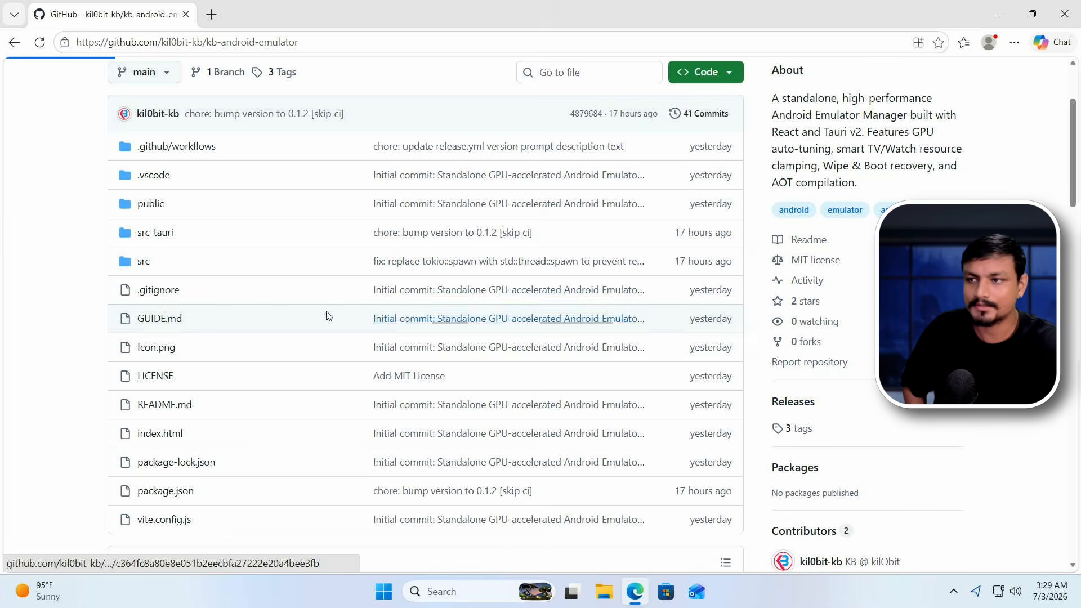
{"action": "scroll", "coordinate": [301, 326], "scroll_direction": "down", "scroll_amount": 7}
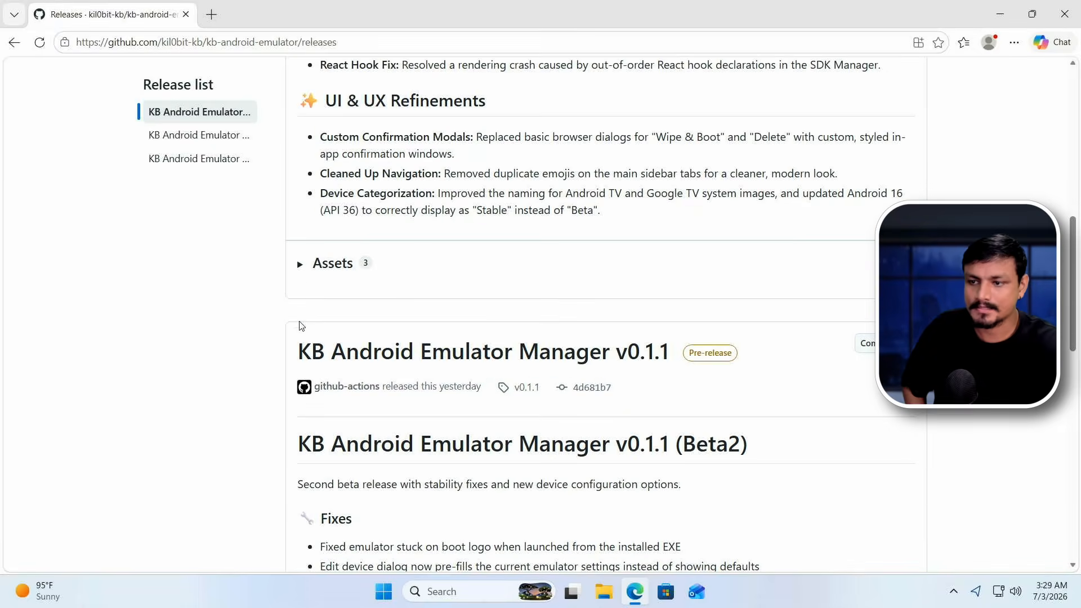
{"action": "left_click", "coordinate": [301, 266]}
{"action": "scroll", "coordinate": [412, 298], "scroll_direction": "down", "scroll_amount": 1}
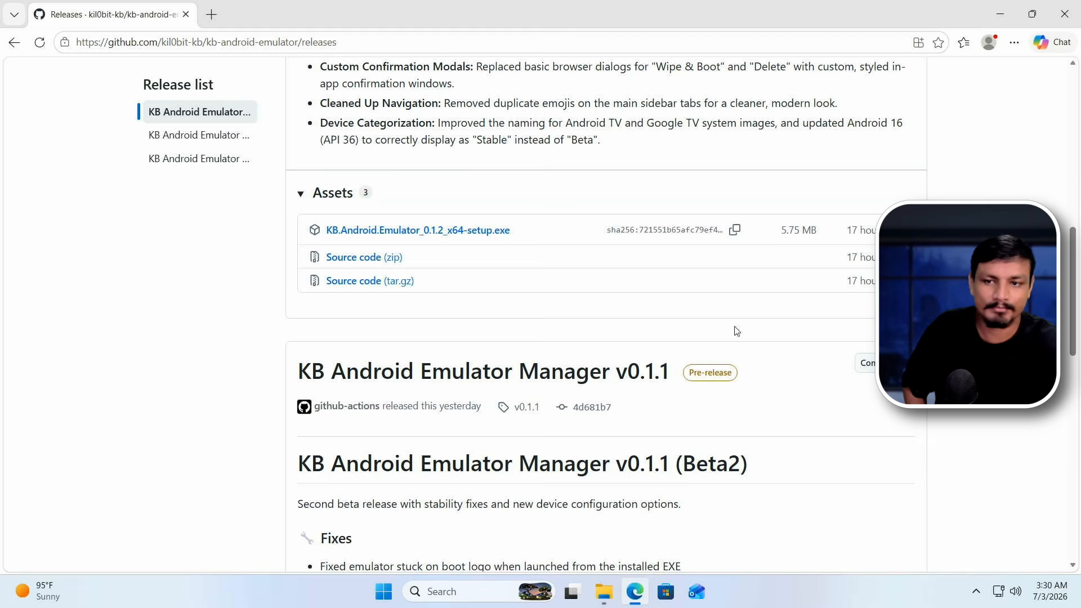
Launch the KB.Android.Emulator_0.1.2_x64-setup installer from the Downloads folder and close the folder window.
{"action": "left_click", "coordinate": [604, 591]}
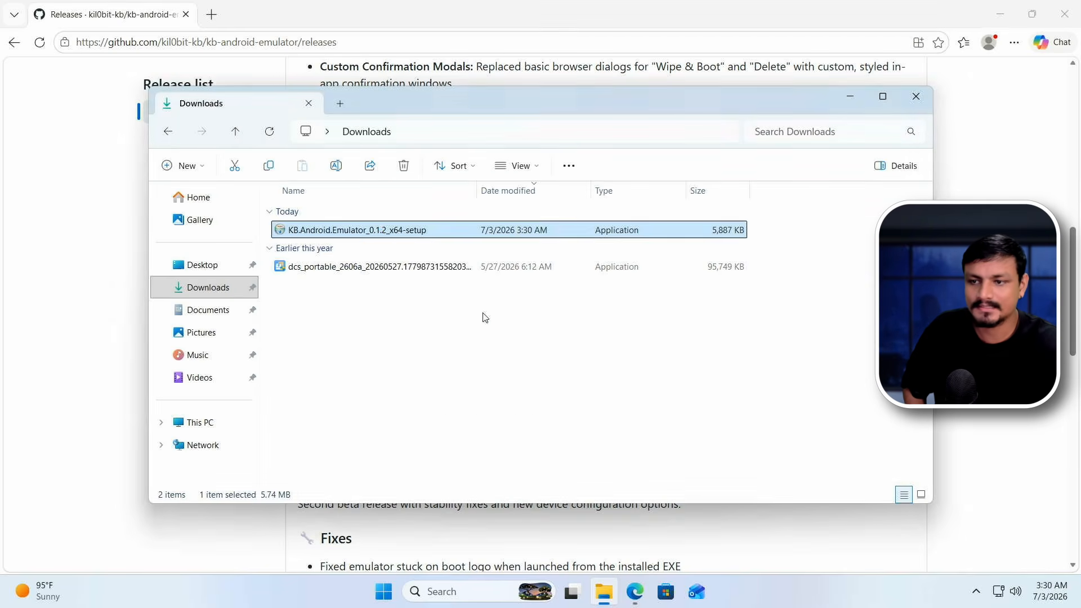
{"action": "double_click", "coordinate": [374, 230]}
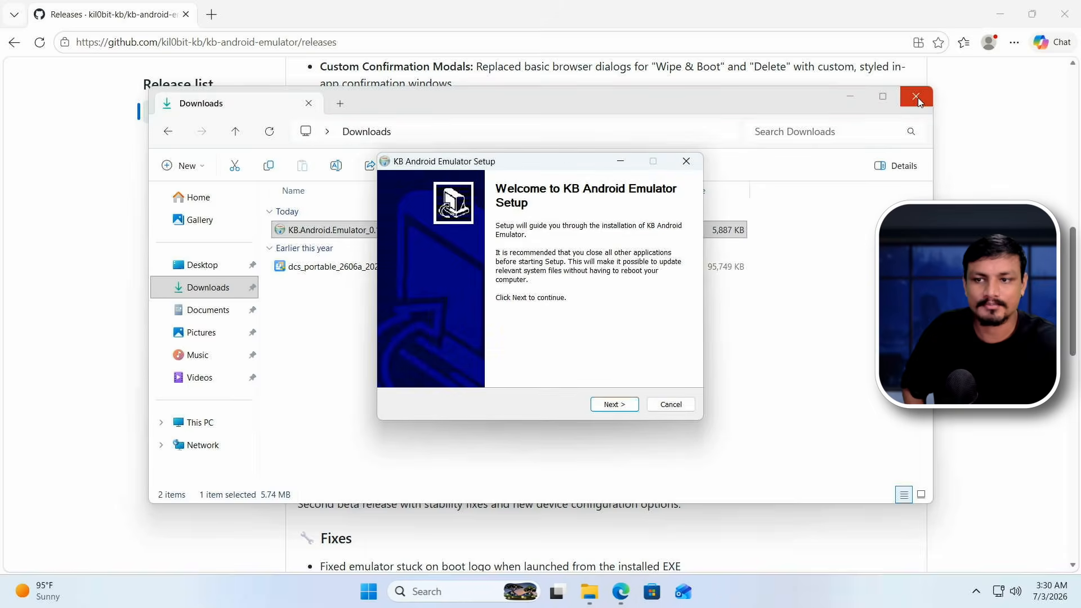
{"action": "left_click", "coordinate": [918, 97]}
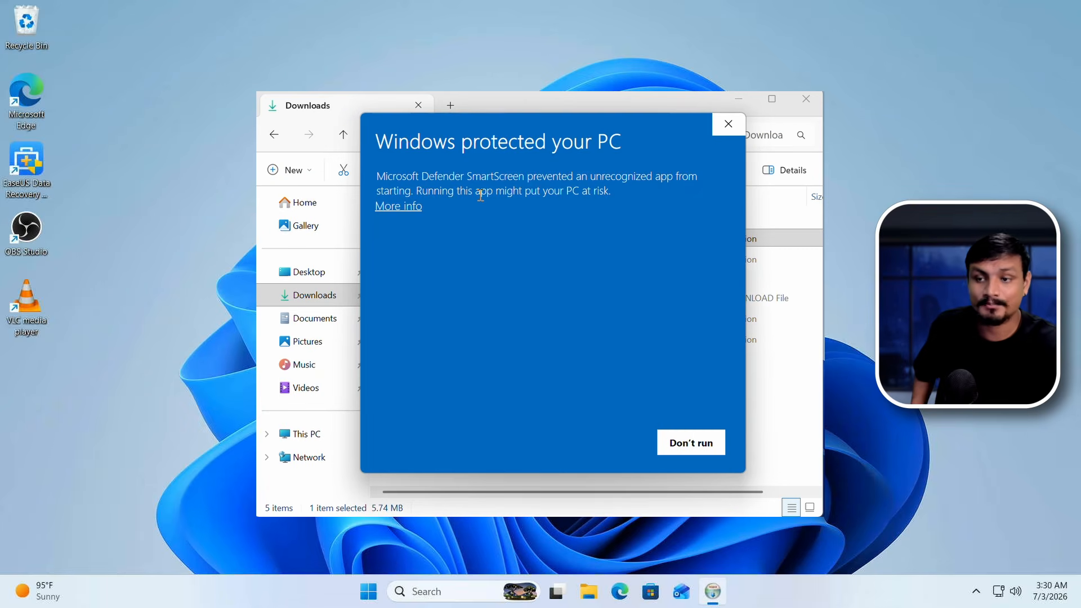
Show the SmartScreen details for the blocked KB Android Emulator installer and allow it to run anyway.
{"action": "left_click", "coordinate": [409, 207]}
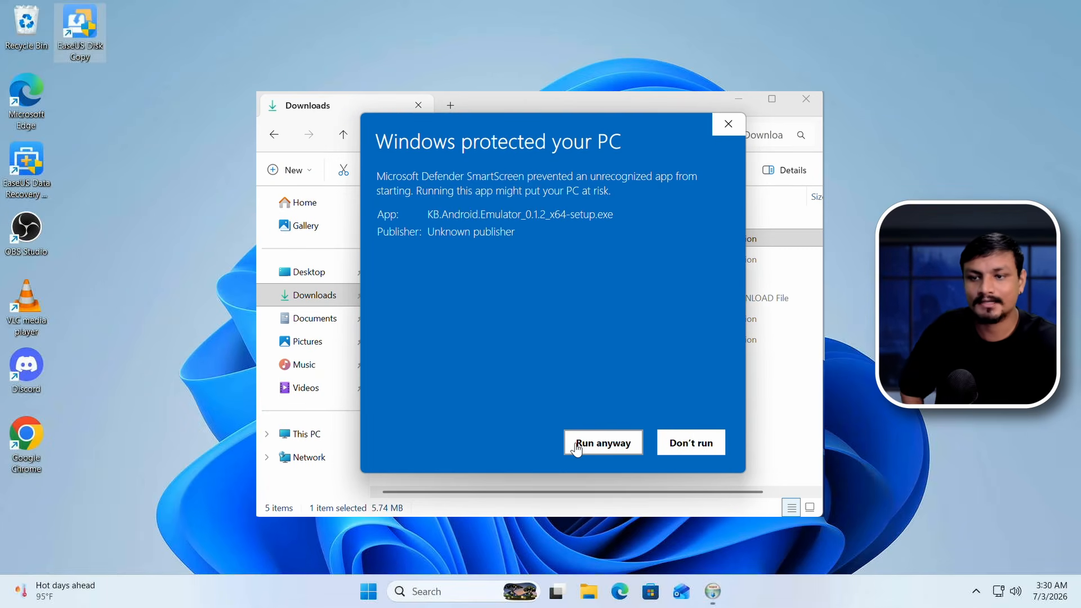
{"action": "left_click", "coordinate": [596, 449]}
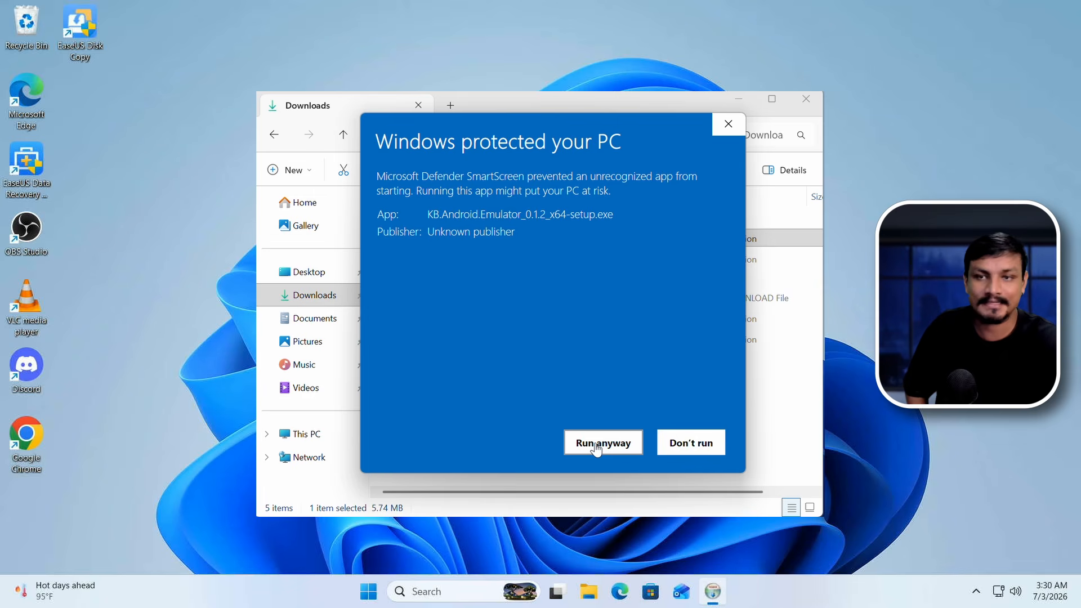
{"action": "left_click", "coordinate": [597, 445]}
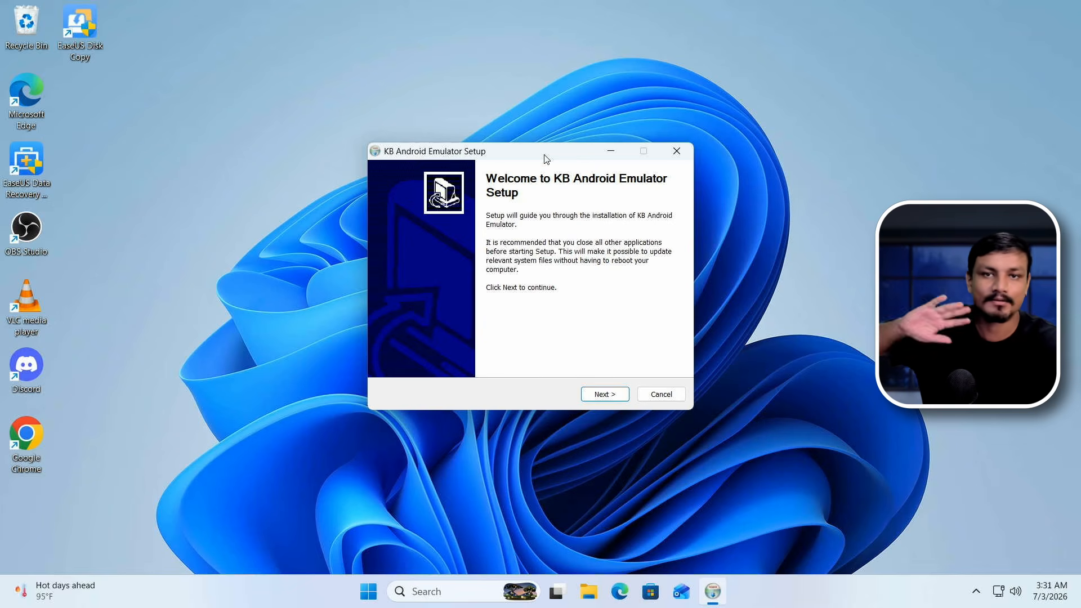
Continue to the install location page and open the destination folder browser, placing it beside the setup window.
{"action": "left_click", "coordinate": [606, 395]}
{"action": "left_click_drag", "start_coordinate": [403, 319], "coordinate": [378, 318]}
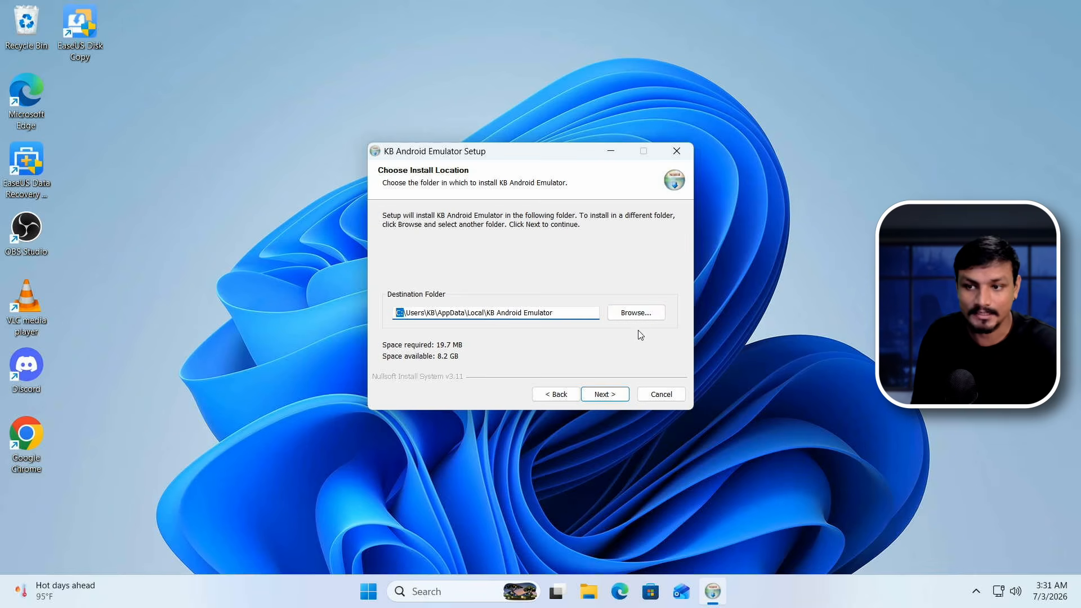
{"action": "left_click", "coordinate": [637, 314]}
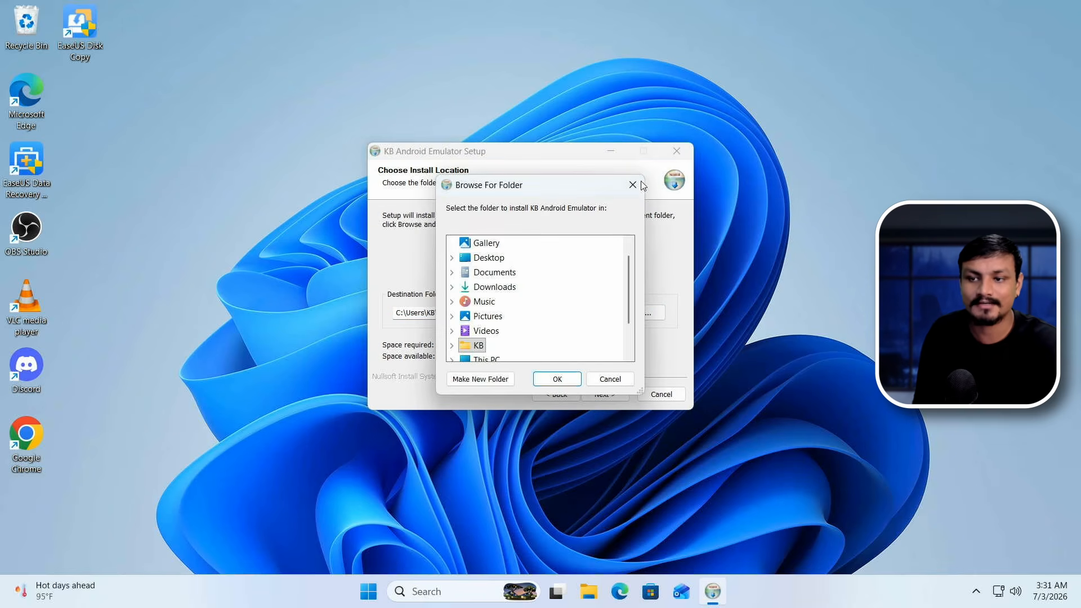
{"action": "left_click_drag", "start_coordinate": [542, 187], "coordinate": [735, 195]}
{"action": "left_click", "coordinate": [430, 320]}
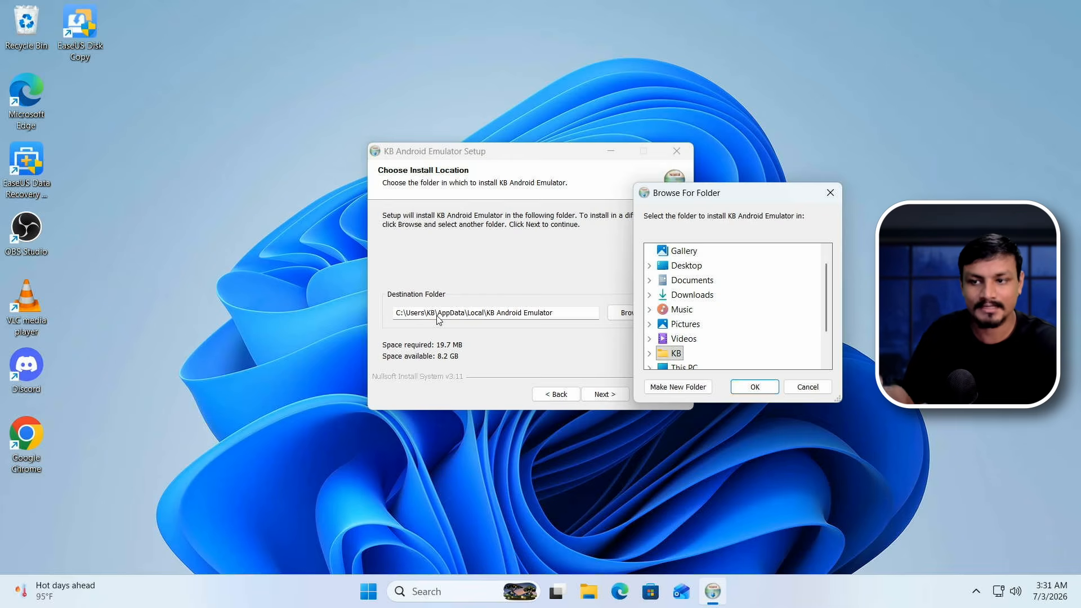
Choose Local Disk (C:) under This PC in the folder browser, confirm it, and proceed with the installation.
{"action": "scroll", "coordinate": [667, 340], "scroll_direction": "down", "scroll_amount": 1}
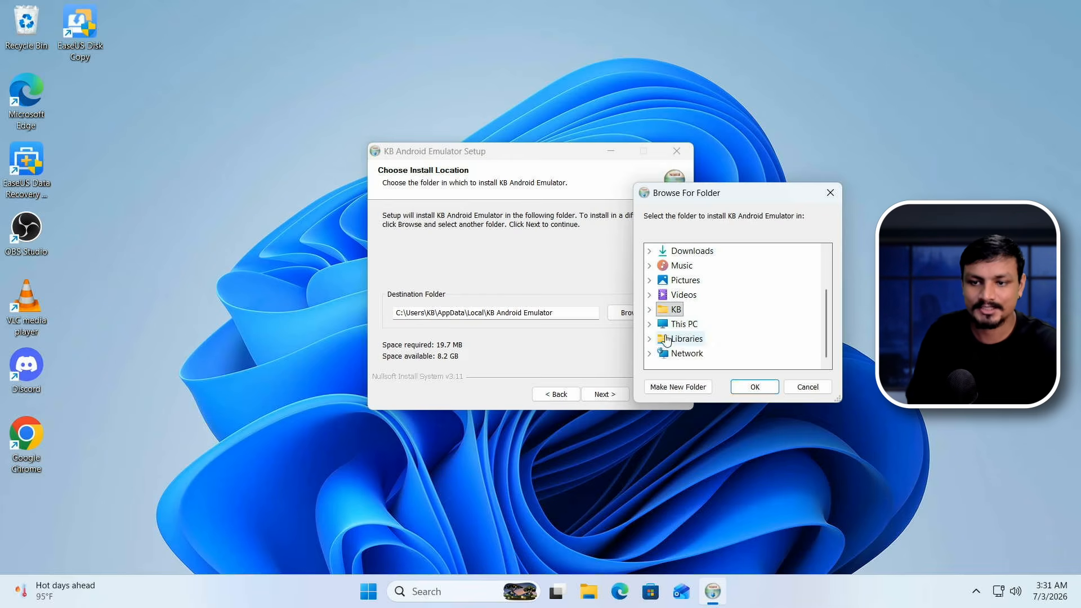
{"action": "left_click", "coordinate": [650, 325]}
{"action": "left_click", "coordinate": [662, 339]}
{"action": "scroll", "coordinate": [709, 328], "scroll_direction": "down", "scroll_amount": 1}
{"action": "scroll", "coordinate": [710, 326], "scroll_direction": "up", "scroll_amount": 2}
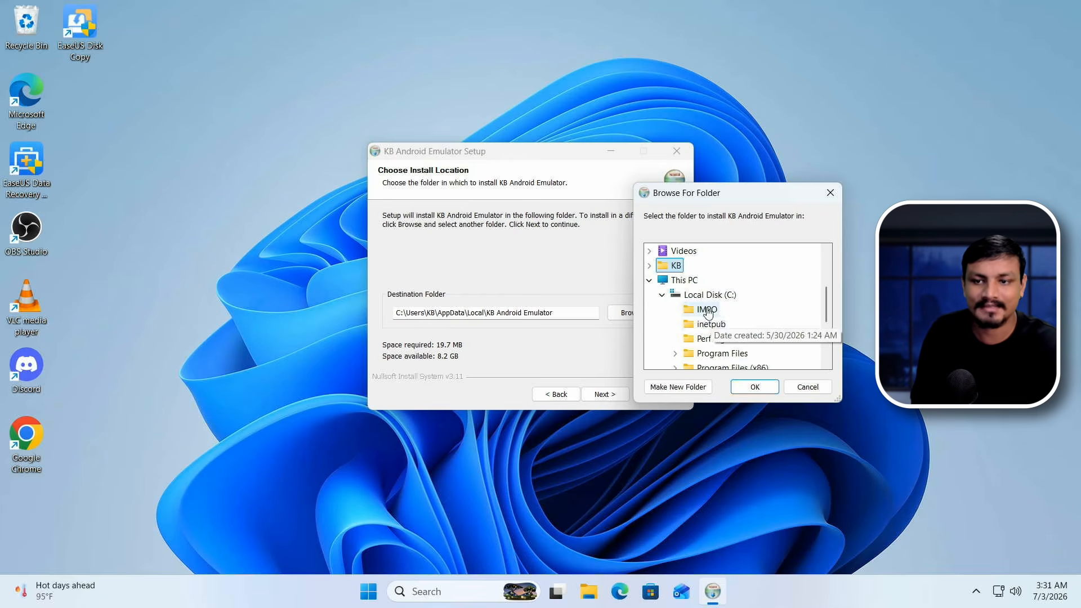
{"action": "left_click", "coordinate": [701, 295]}
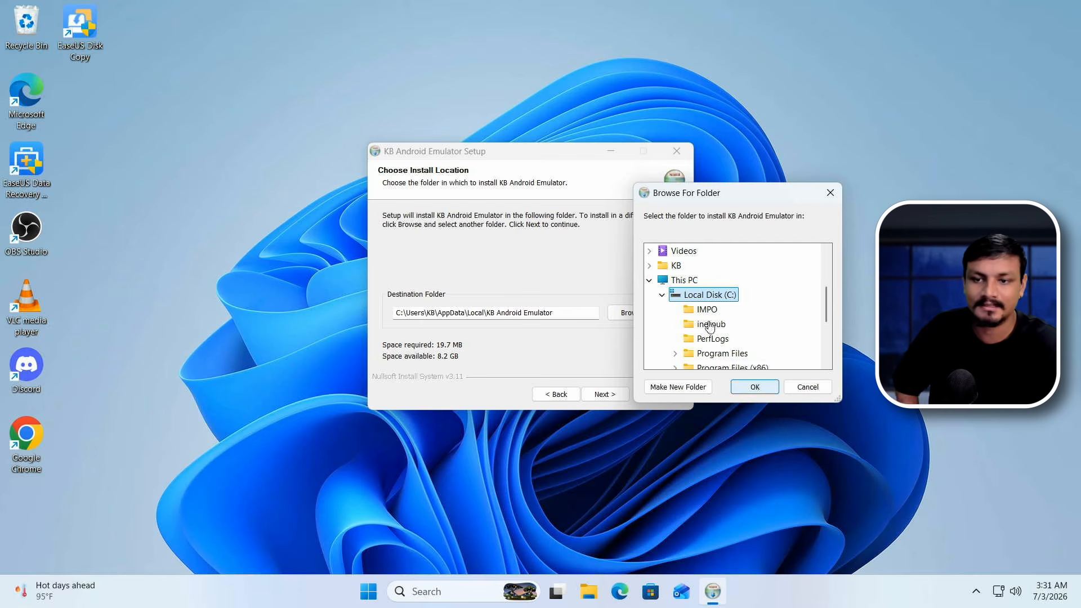
{"action": "key", "text": "Return"}
{"action": "left_click", "coordinate": [603, 394]}
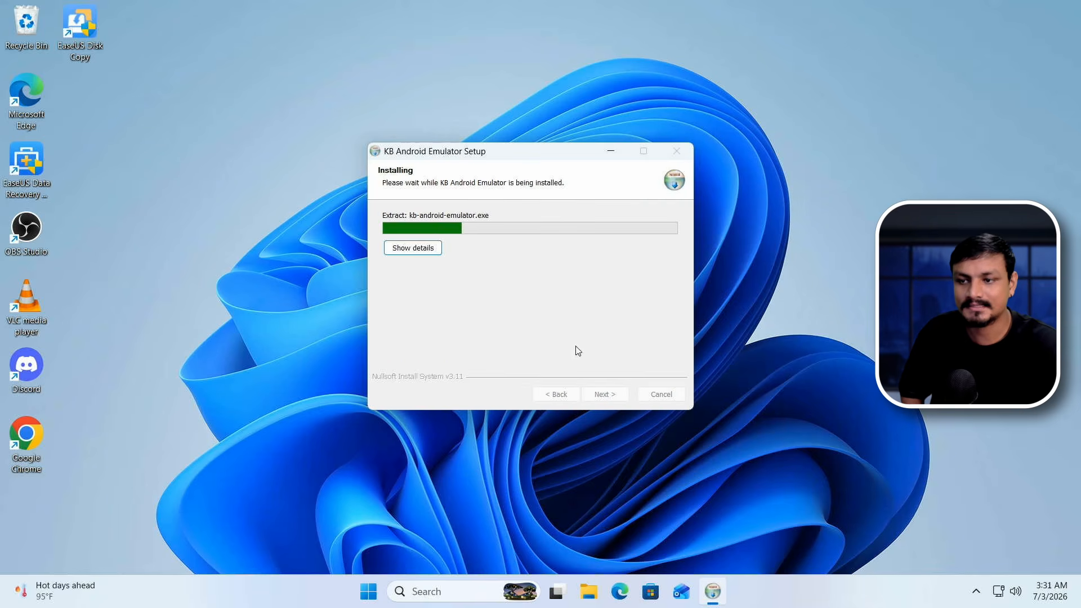
Finish the setup wizard and install the Portable OpenJDK 21 and Android Command Line Tools components in the emulator manager.
{"action": "left_click", "coordinate": [604, 394]}
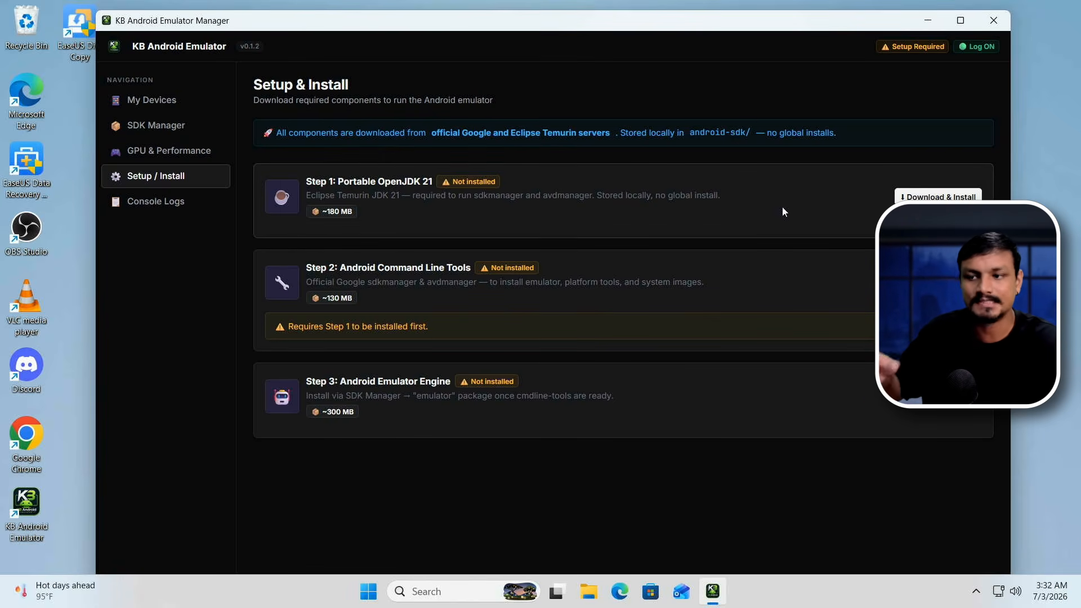
{"action": "left_click_drag", "start_coordinate": [340, 180], "coordinate": [425, 181]}
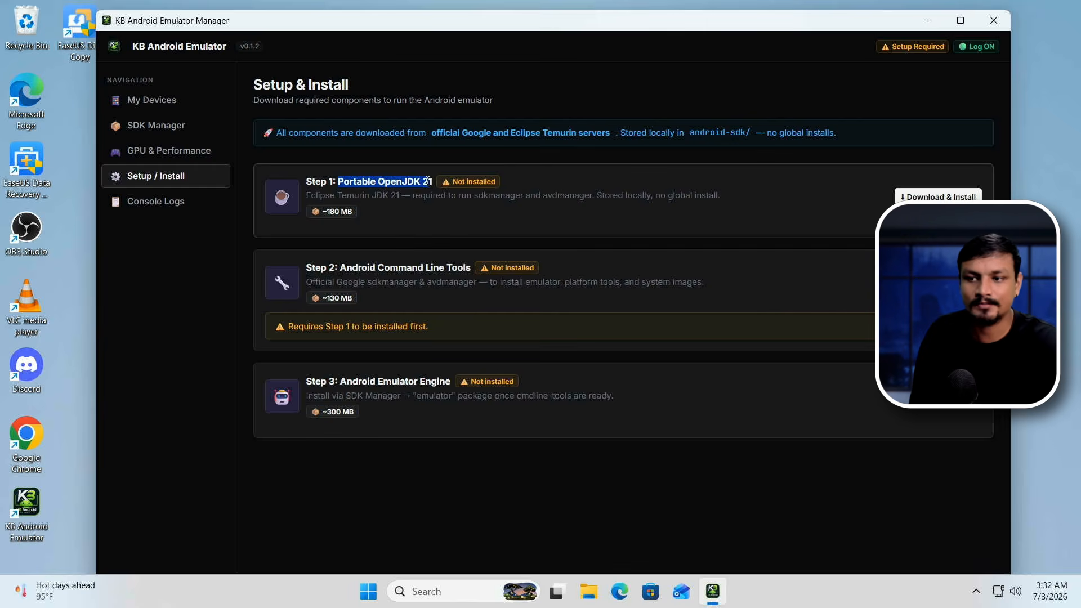
{"action": "left_click", "coordinate": [738, 227]}
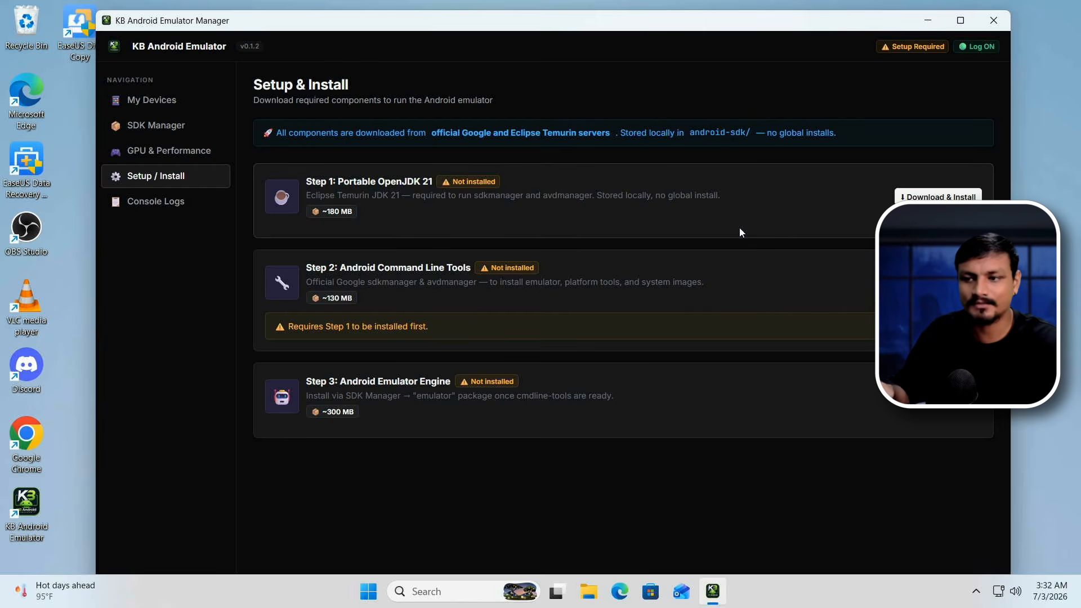
{"action": "left_click", "coordinate": [924, 197]}
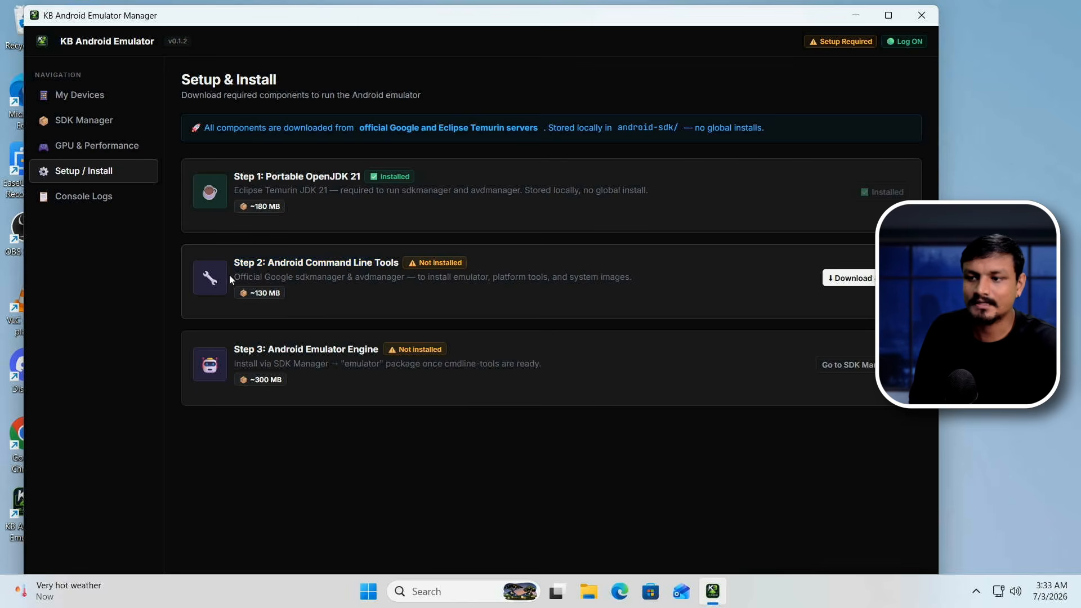
{"action": "left_click_drag", "start_coordinate": [235, 262], "coordinate": [398, 263]}
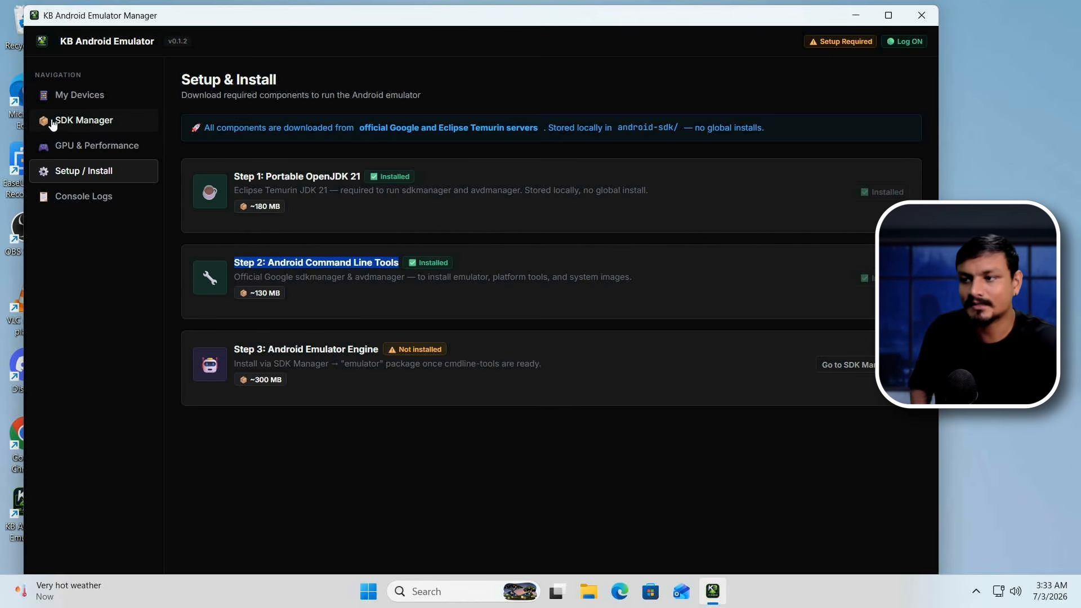
Download the Android Emulator and Platform Tools (ADB/Fastboot) through the SDK Manager and check their progress in the console logs.
{"action": "left_click", "coordinate": [71, 125]}
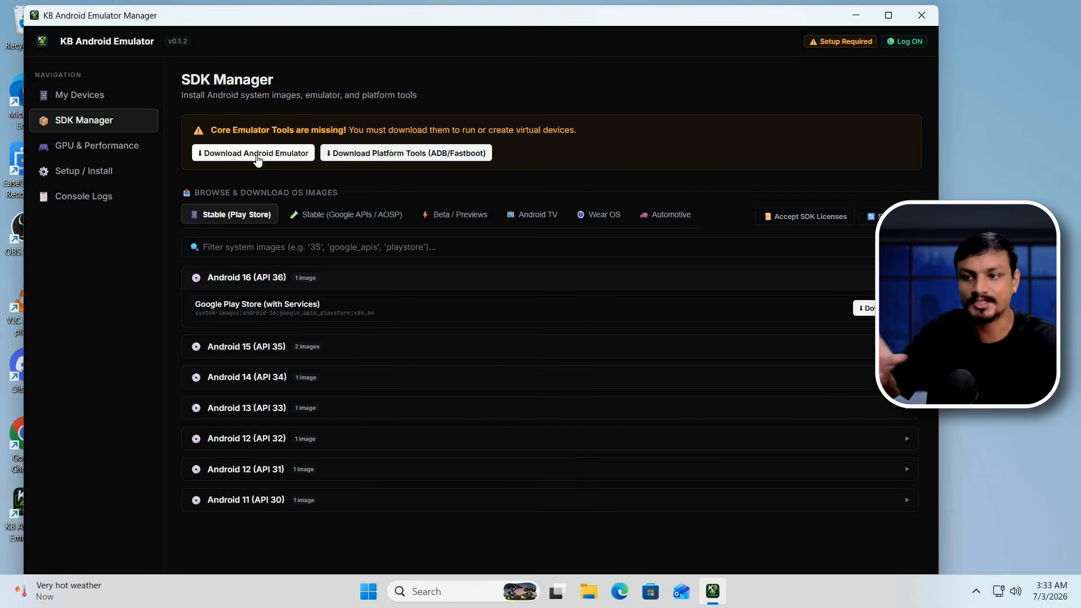
{"action": "left_click", "coordinate": [257, 160]}
{"action": "left_click", "coordinate": [405, 152]}
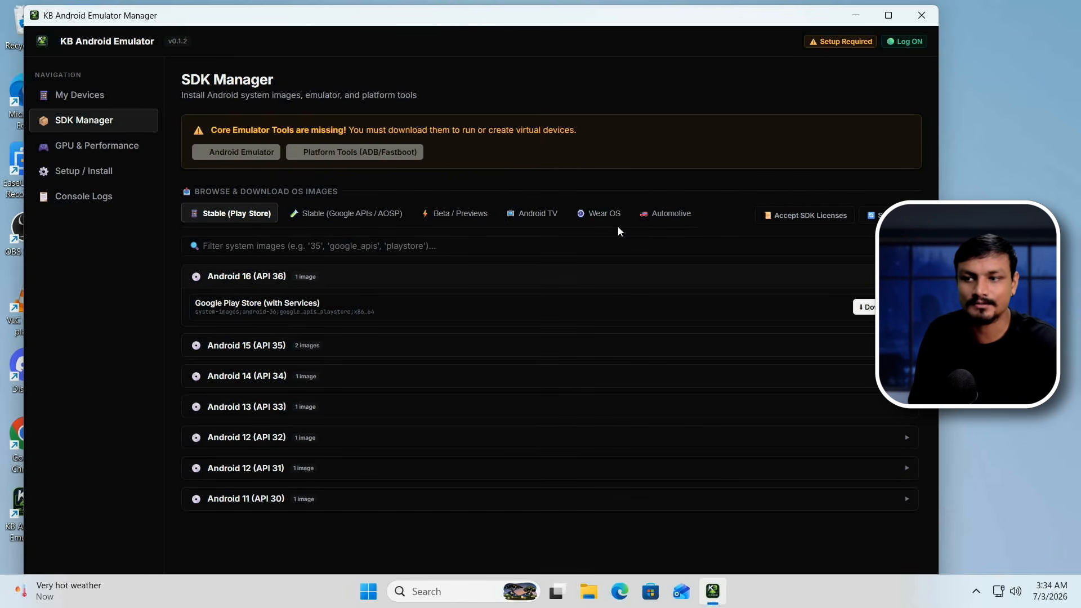
{"action": "left_click", "coordinate": [78, 206]}
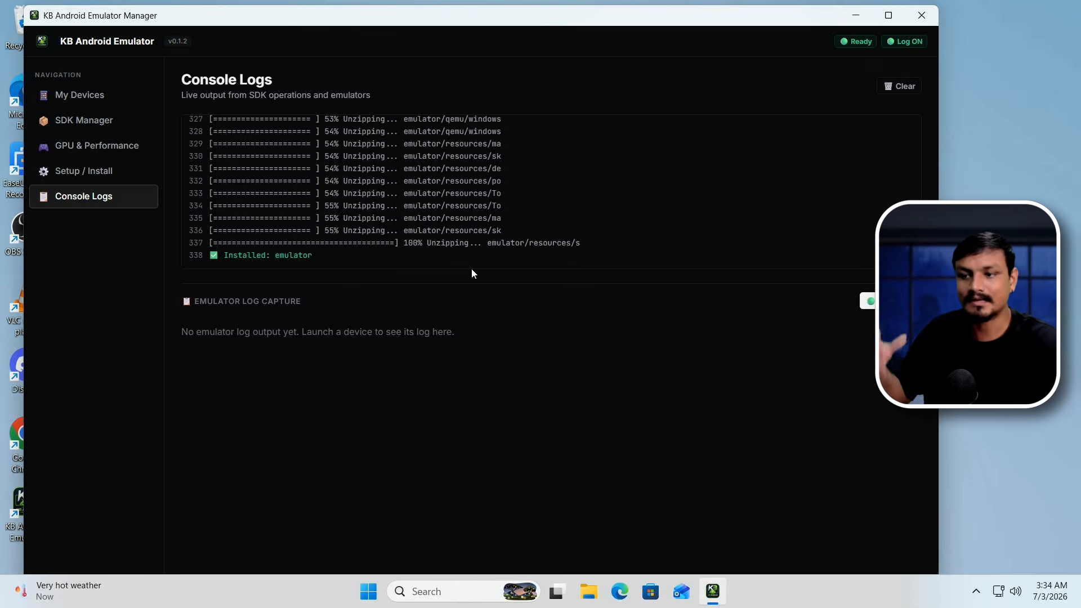
Browse the SDK Manager's OS images for Google APIs / AOSP, Beta / Previews, Android TV, Wear OS and Automotive.
{"action": "left_click", "coordinate": [90, 121]}
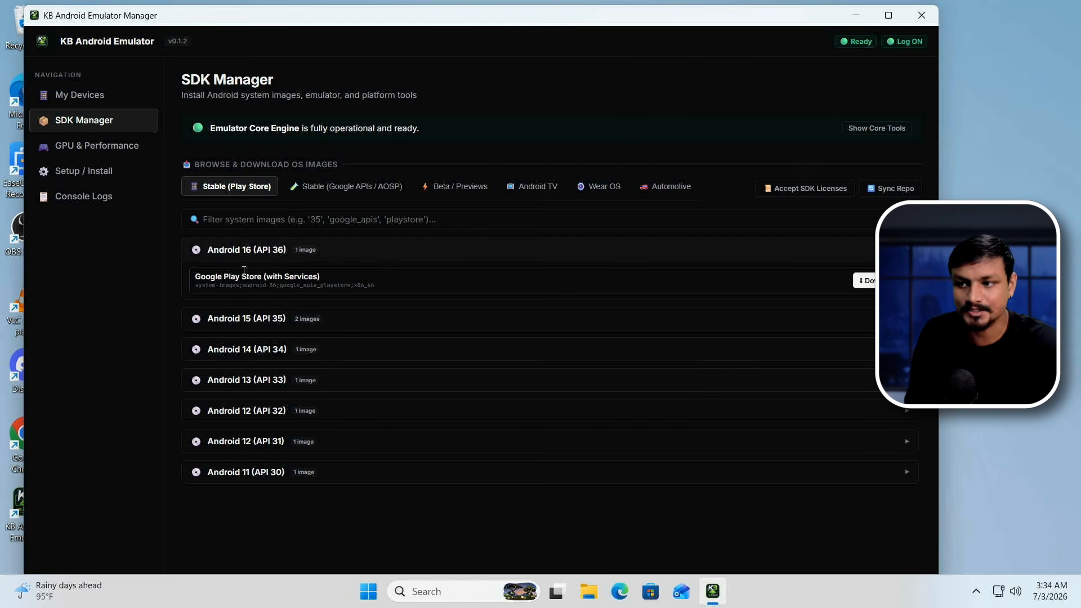
{"action": "left_click_drag", "start_coordinate": [193, 164], "coordinate": [346, 173]}
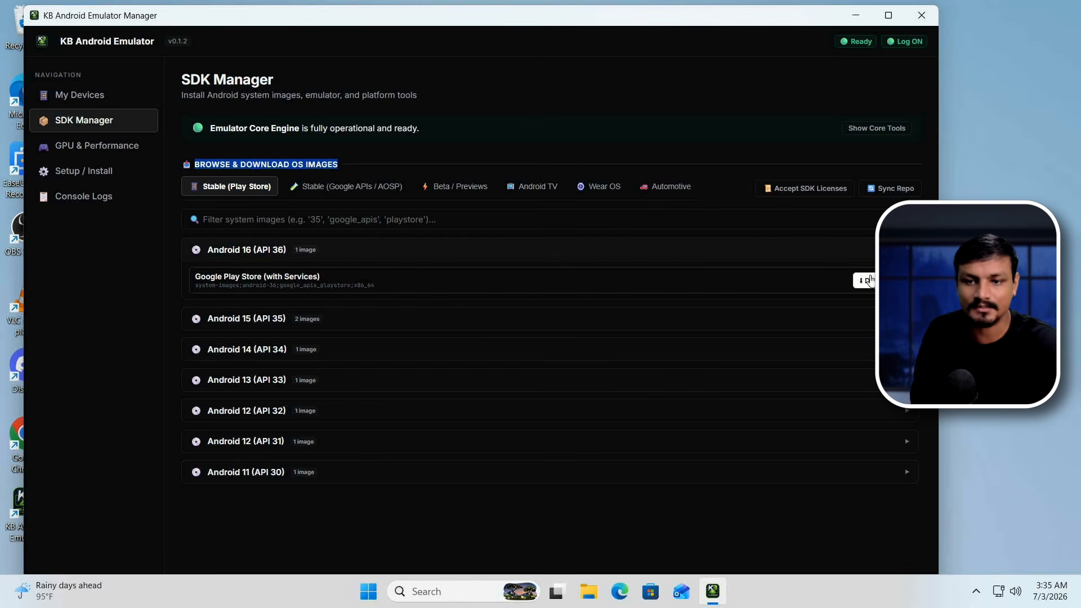
{"action": "left_click", "coordinate": [355, 194]}
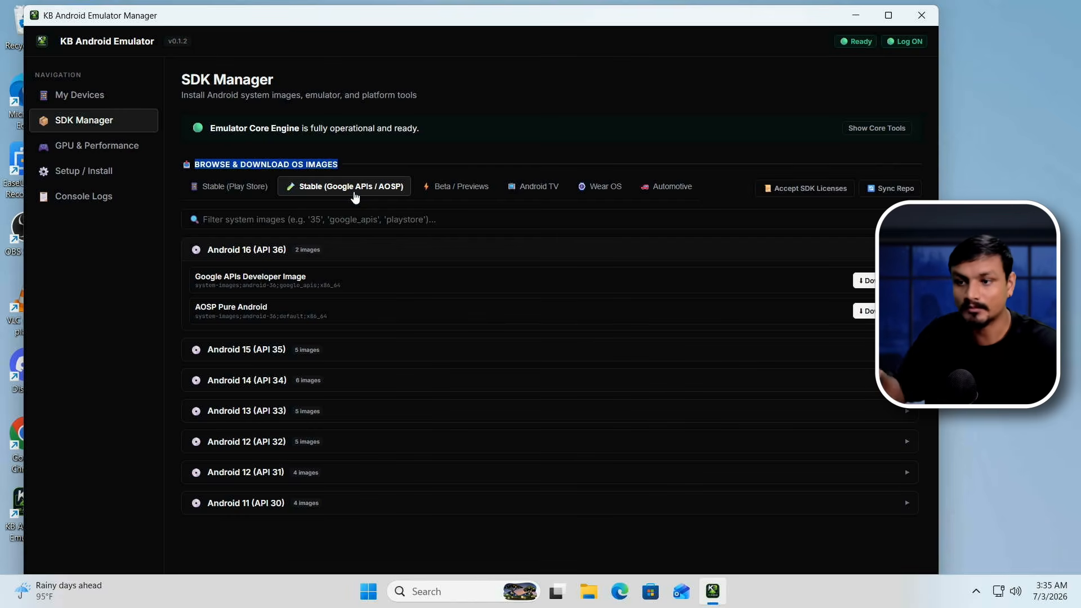
{"action": "left_click", "coordinate": [451, 191]}
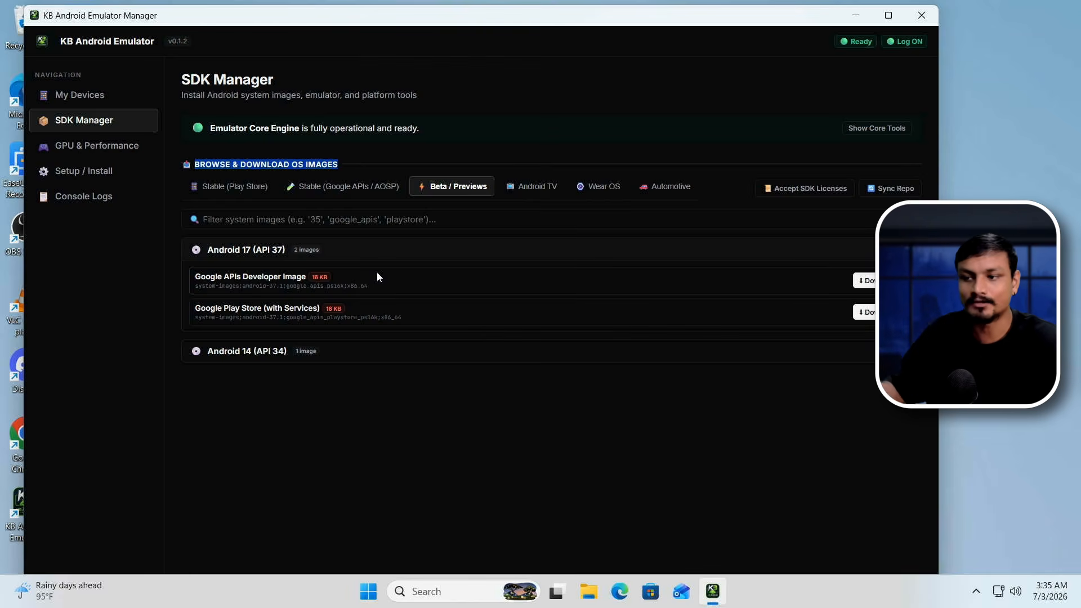
{"action": "left_click", "coordinate": [529, 188]}
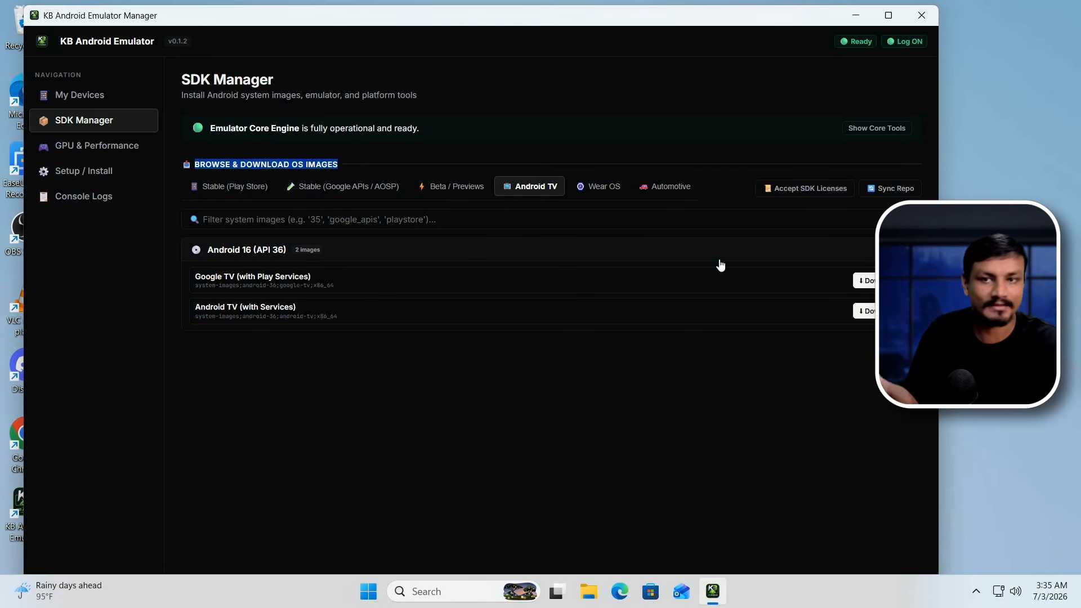
{"action": "left_click", "coordinate": [602, 187]}
{"action": "left_click", "coordinate": [664, 187]}
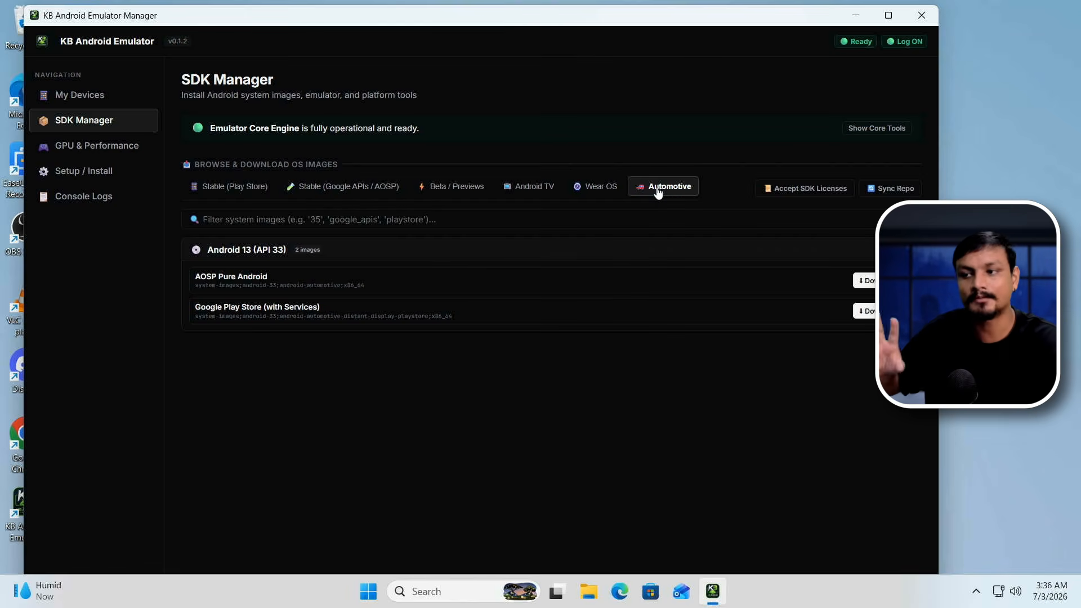
Begin a new virtual device under My Devices with the Android (API 36) GOOGLE APIS_PLAYSTORE x86_64 system image.
{"action": "left_click", "coordinate": [84, 95]}
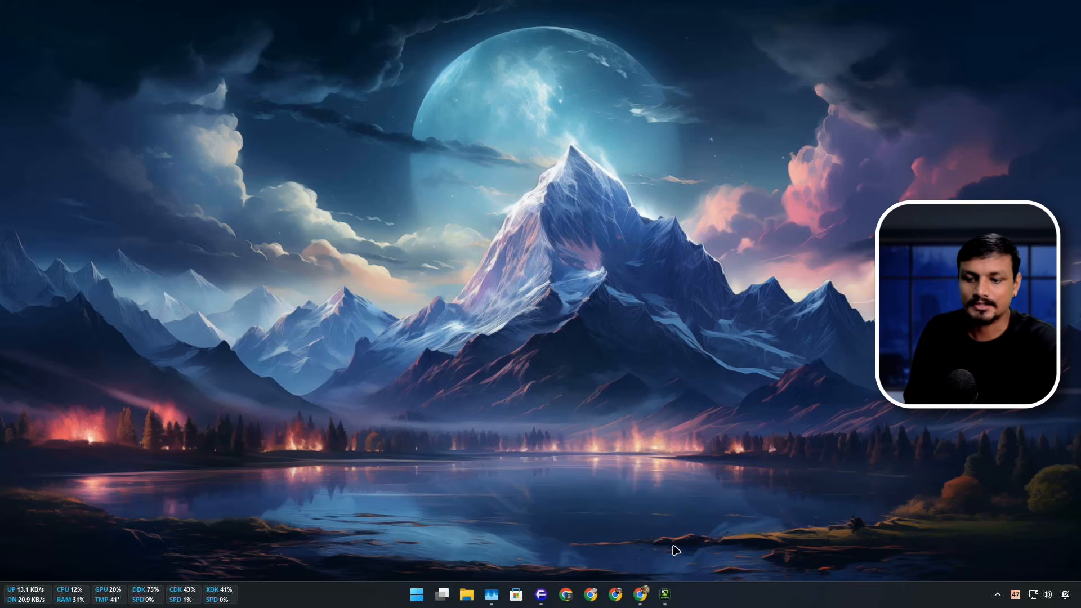
{"action": "left_click", "coordinate": [666, 588]}
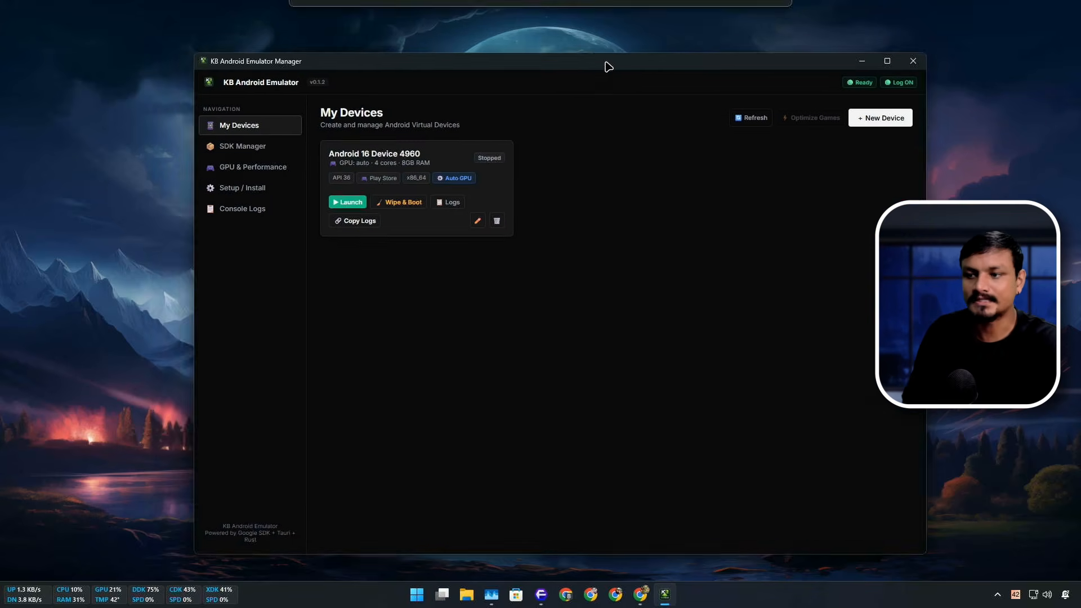
{"action": "left_click", "coordinate": [823, 108]}
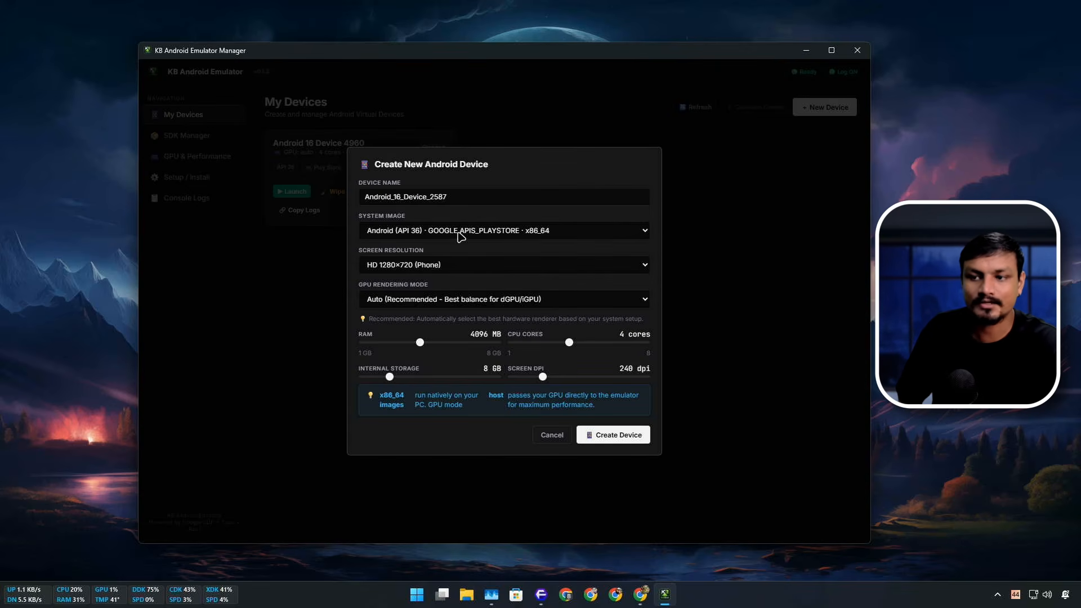
{"action": "double_click", "coordinate": [374, 198]}
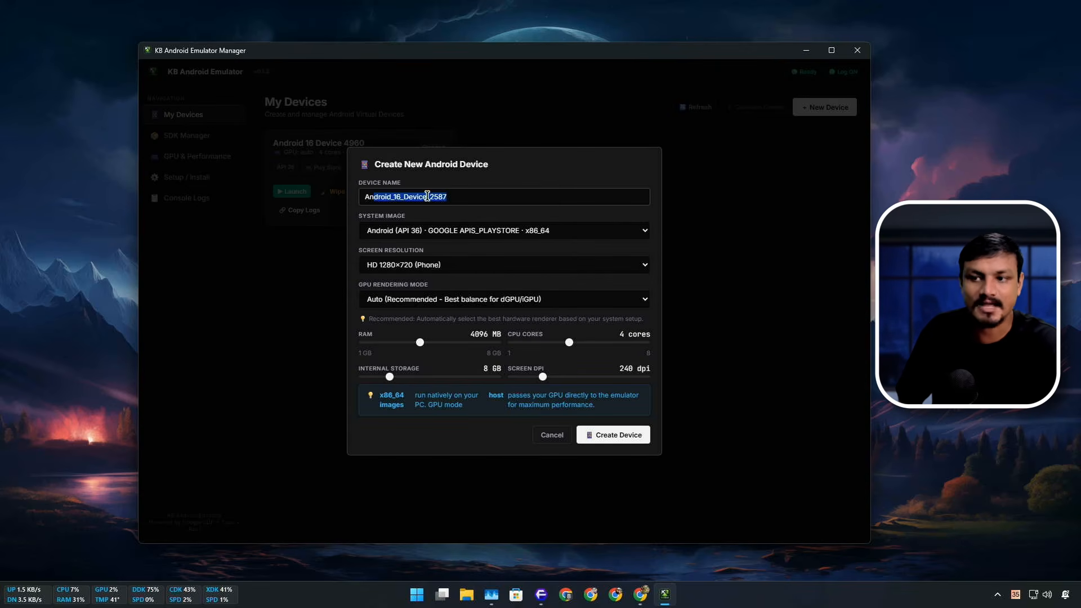
{"action": "left_click", "coordinate": [509, 230]}
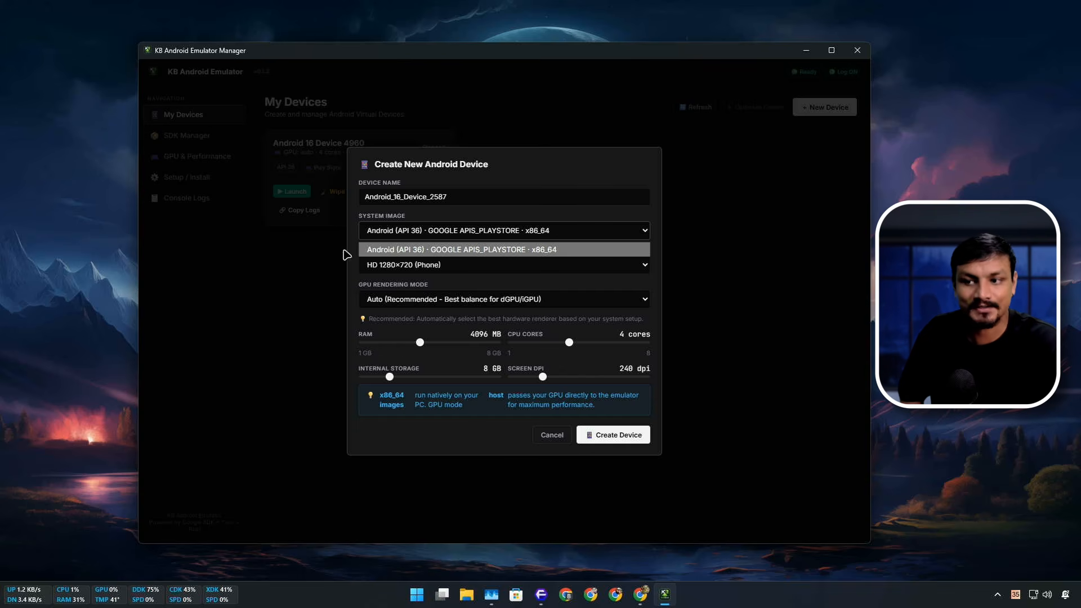
{"action": "left_click", "coordinate": [412, 251]}
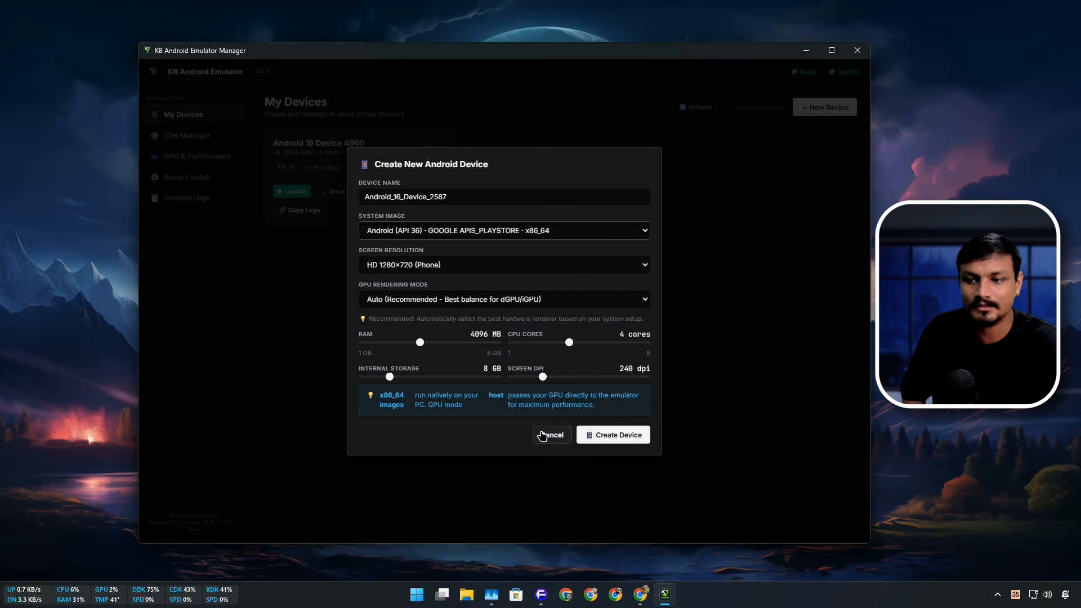
Review the screen resolution and GPU rendering options, keep HD 1280×720 (Phone) and Auto, and create the device.
{"action": "left_click", "coordinate": [431, 265]}
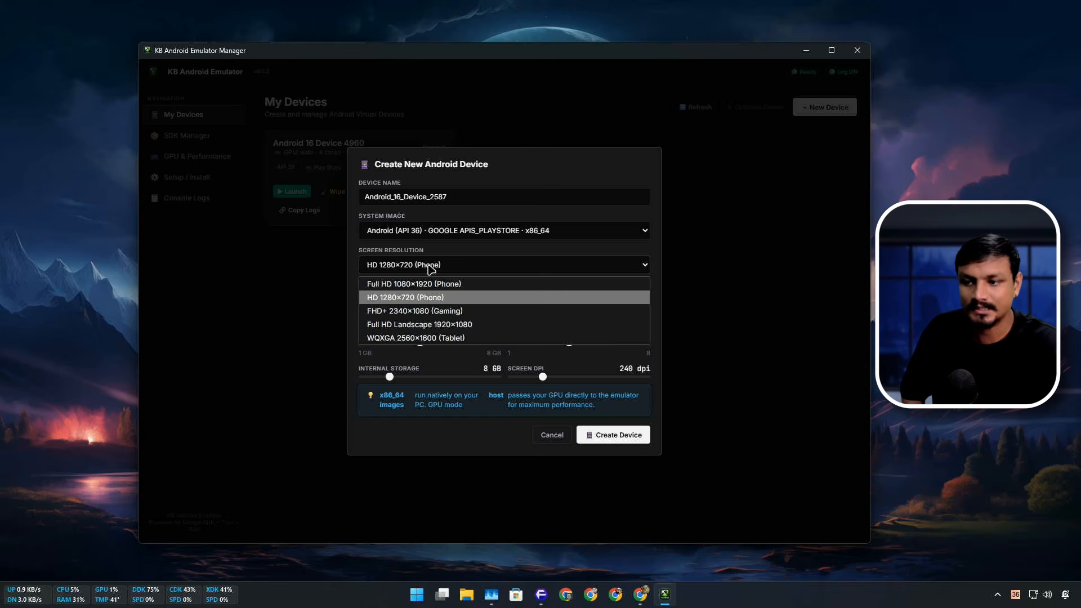
{"action": "left_click", "coordinate": [431, 265]}
{"action": "left_click", "coordinate": [431, 265]}
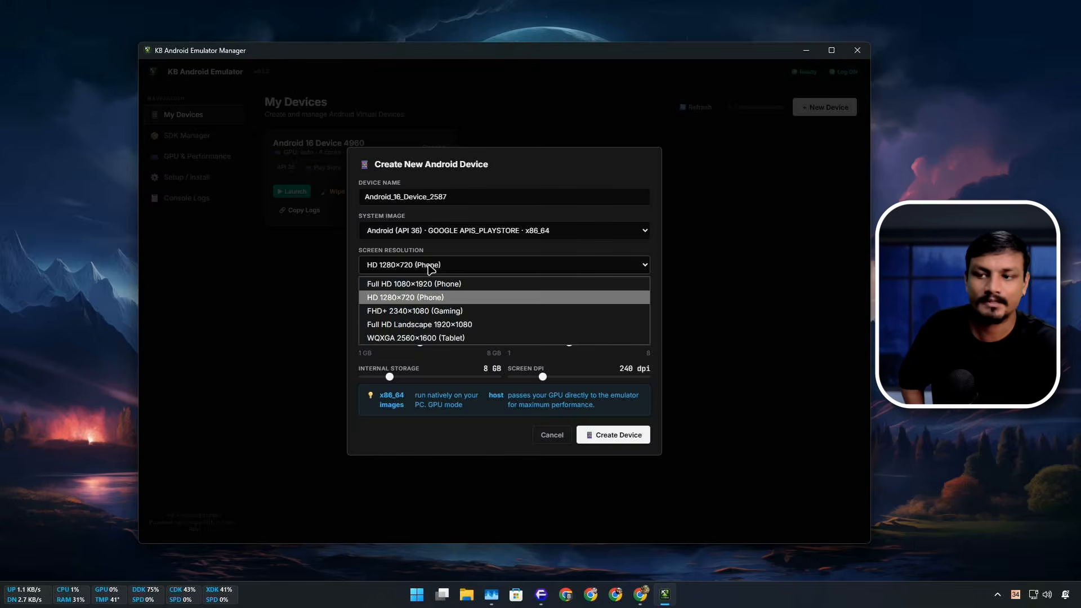
{"action": "left_click", "coordinate": [428, 265]}
{"action": "left_click", "coordinate": [429, 265]}
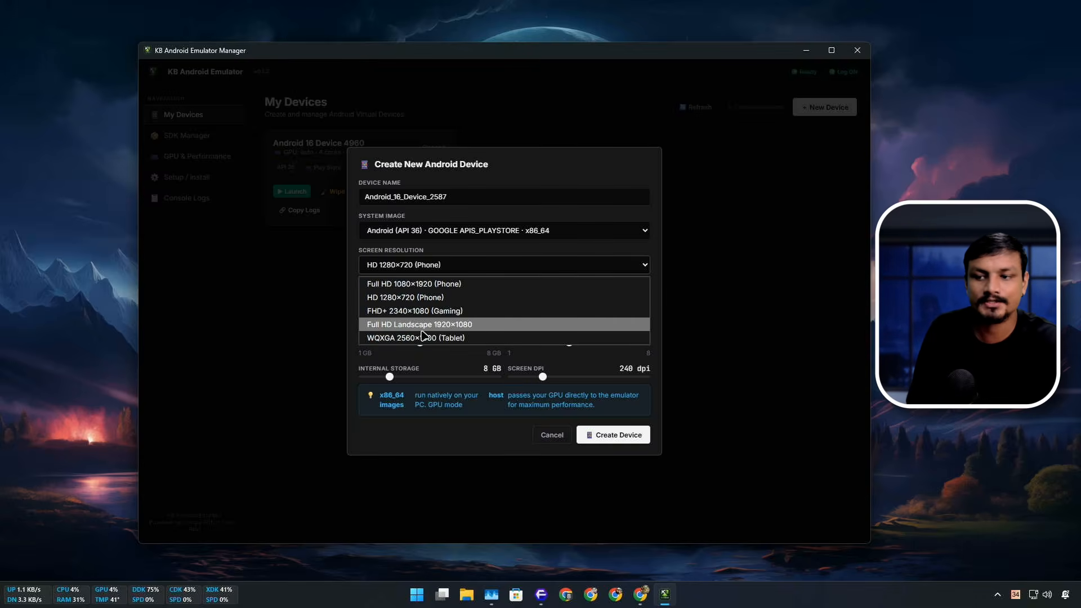
{"action": "left_click", "coordinate": [449, 262]}
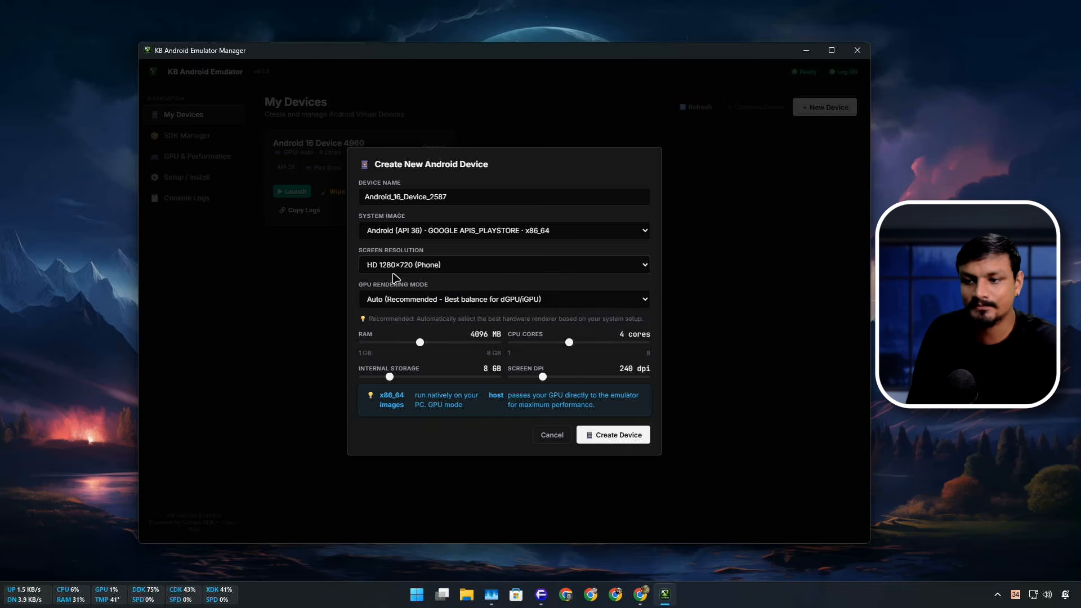
{"action": "left_click", "coordinate": [394, 303]}
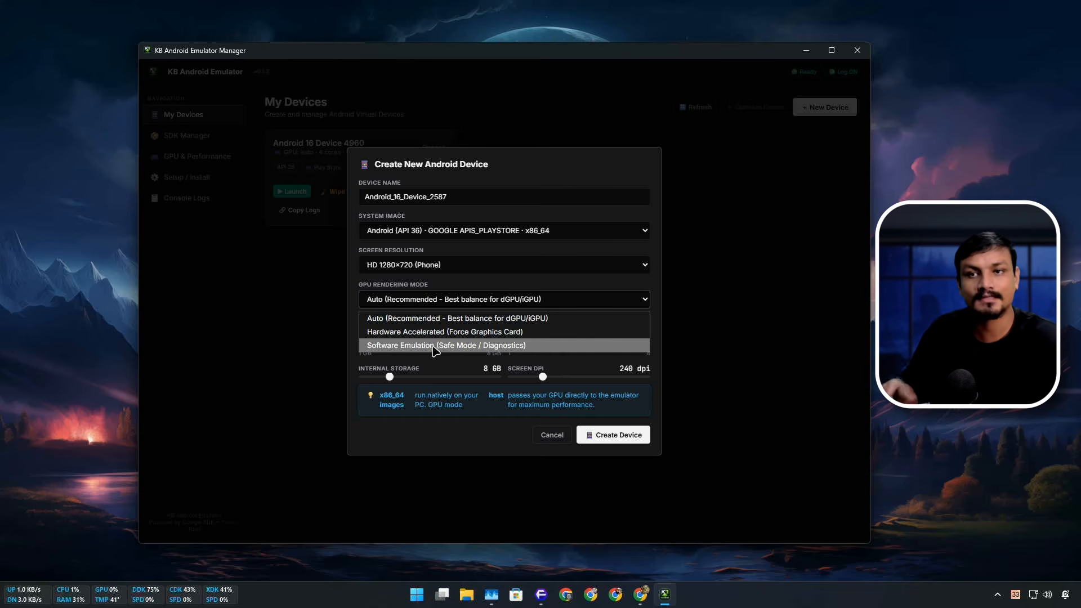
{"action": "left_click", "coordinate": [323, 350]}
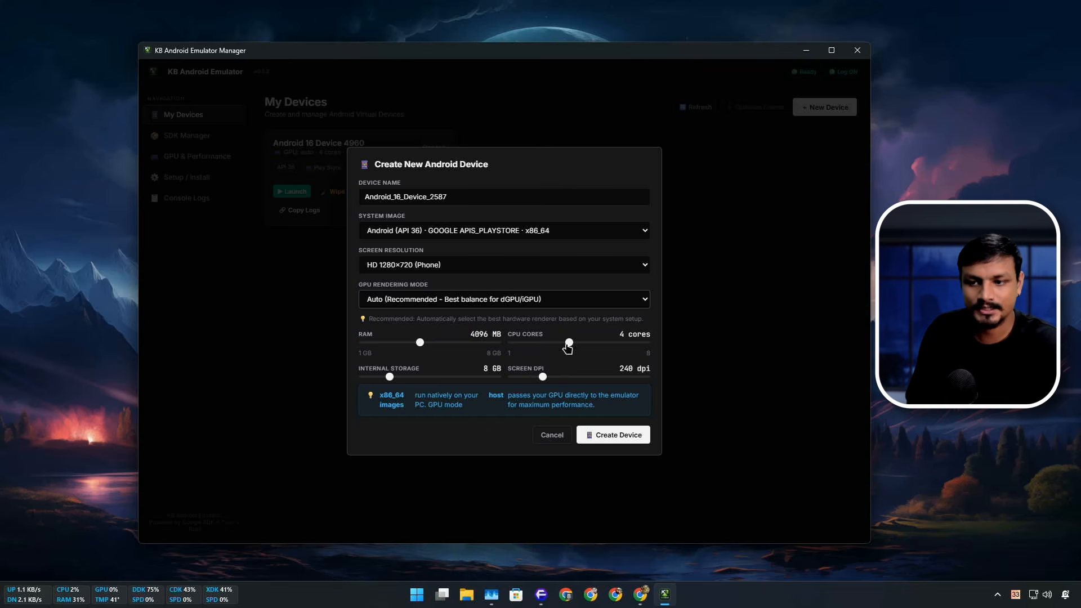
{"action": "left_click", "coordinate": [627, 442]}
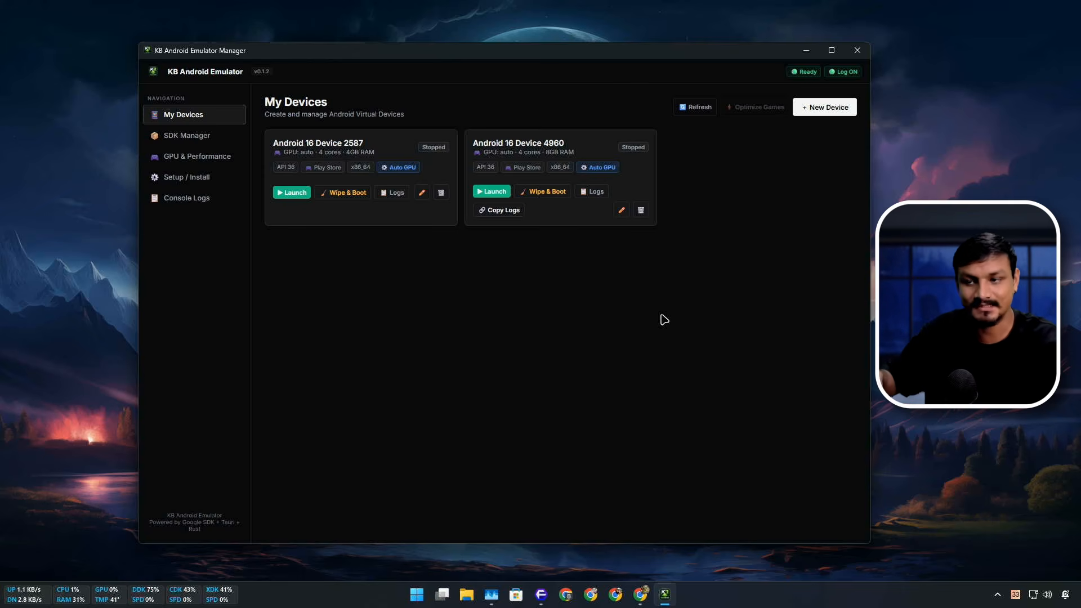
Review the edit settings of Android 16 Device 4960 down to Speed Mode and close them without saving.
{"action": "left_click", "coordinate": [620, 211]}
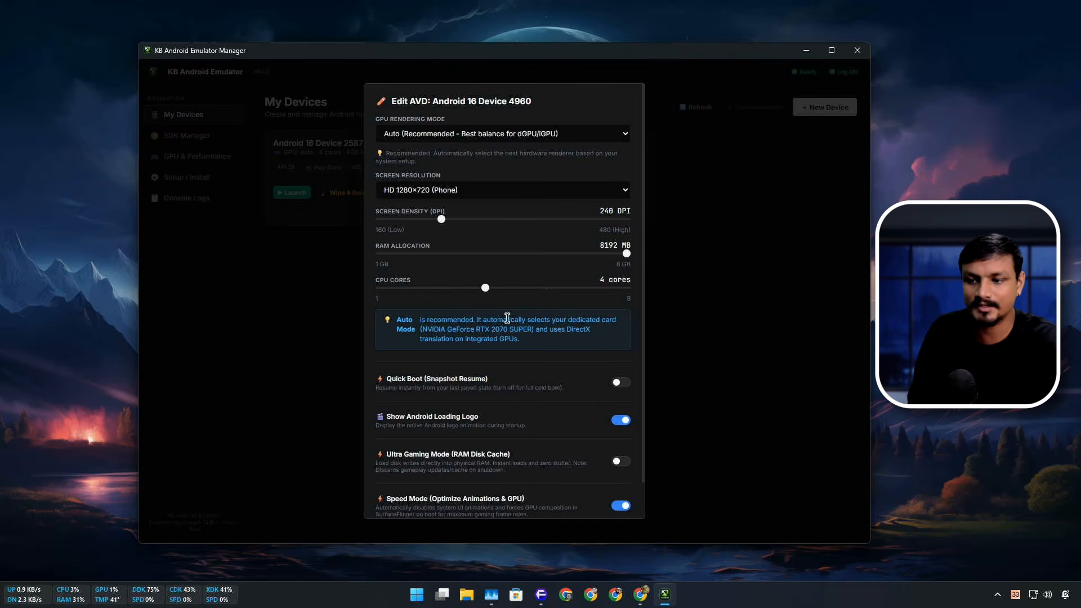
{"action": "scroll", "coordinate": [508, 318], "scroll_direction": "down", "scroll_amount": 2}
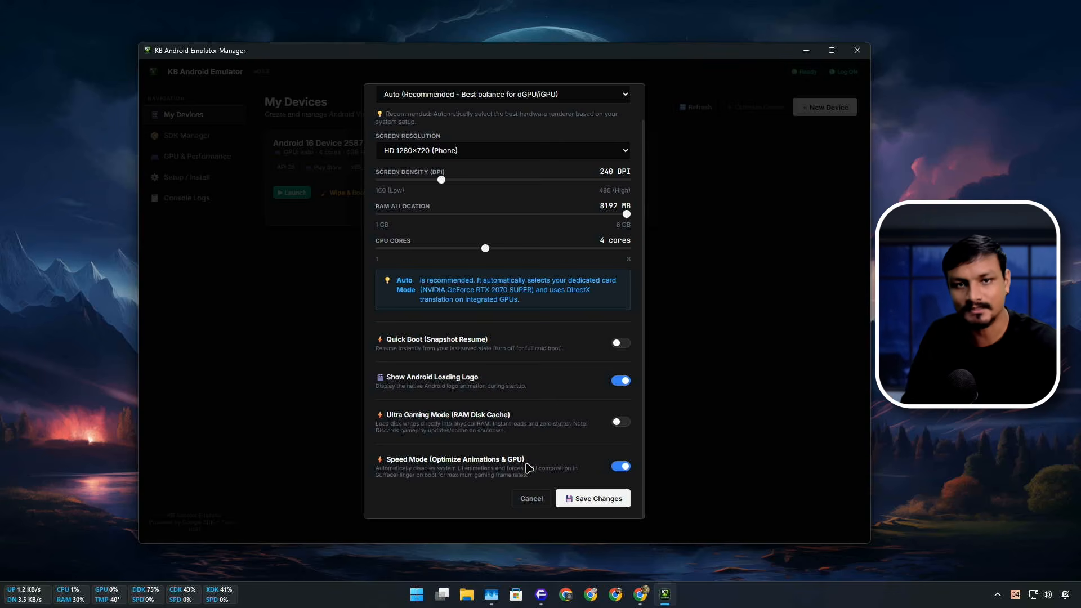
{"action": "left_click", "coordinate": [532, 498]}
Launch Android 16 Device 2587, minimize its console window and move the emulator window aside to uncover the other device.
{"action": "left_click", "coordinate": [292, 193]}
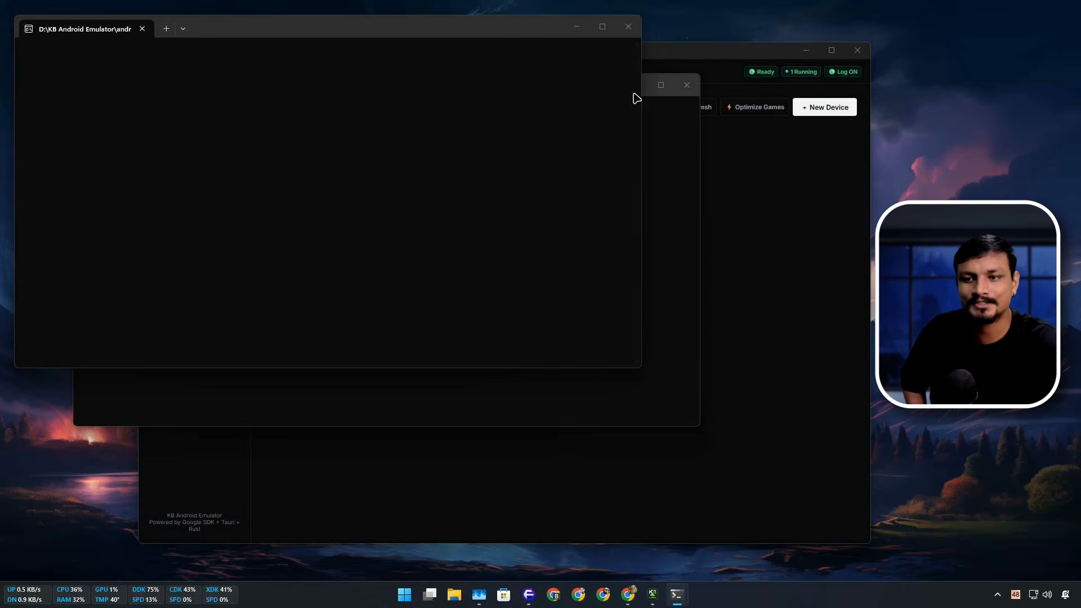
{"action": "left_click", "coordinate": [577, 27]}
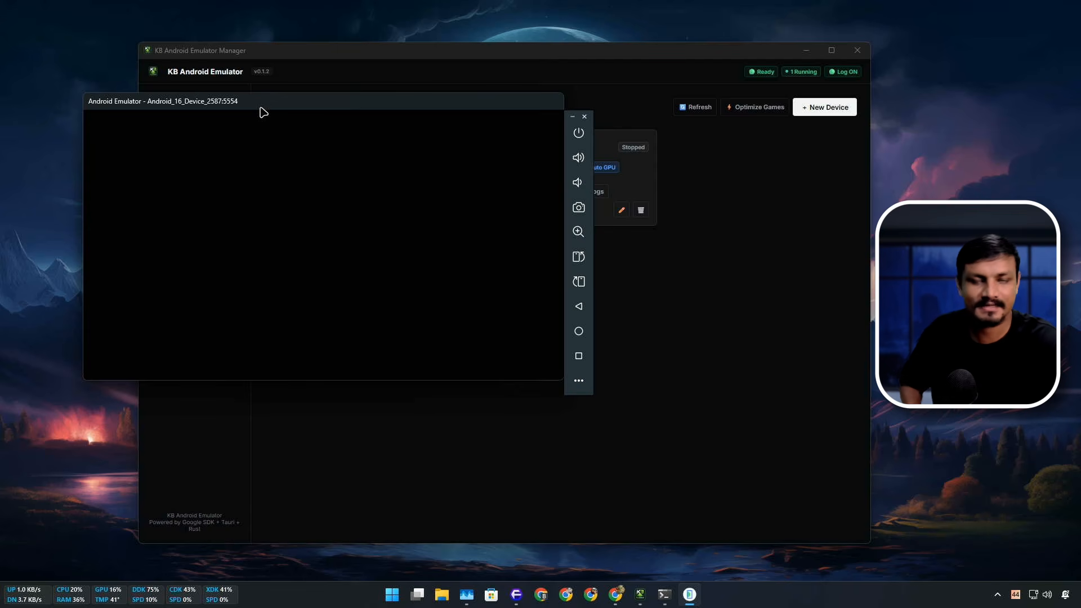
{"action": "left_click_drag", "start_coordinate": [260, 108], "coordinate": [284, 132]}
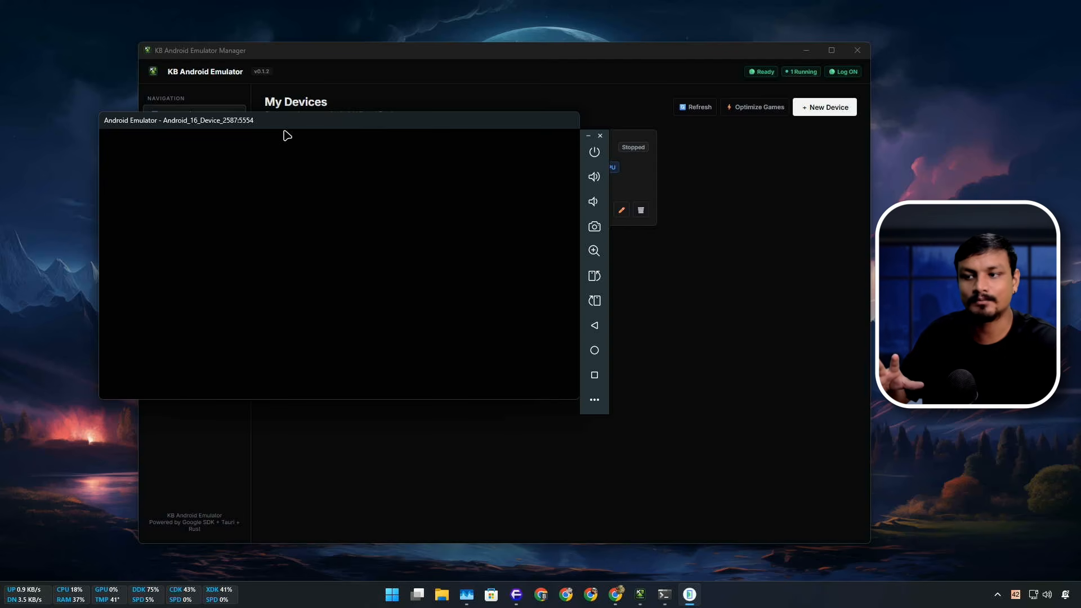
{"action": "left_click_drag", "start_coordinate": [287, 136], "coordinate": [444, 198]}
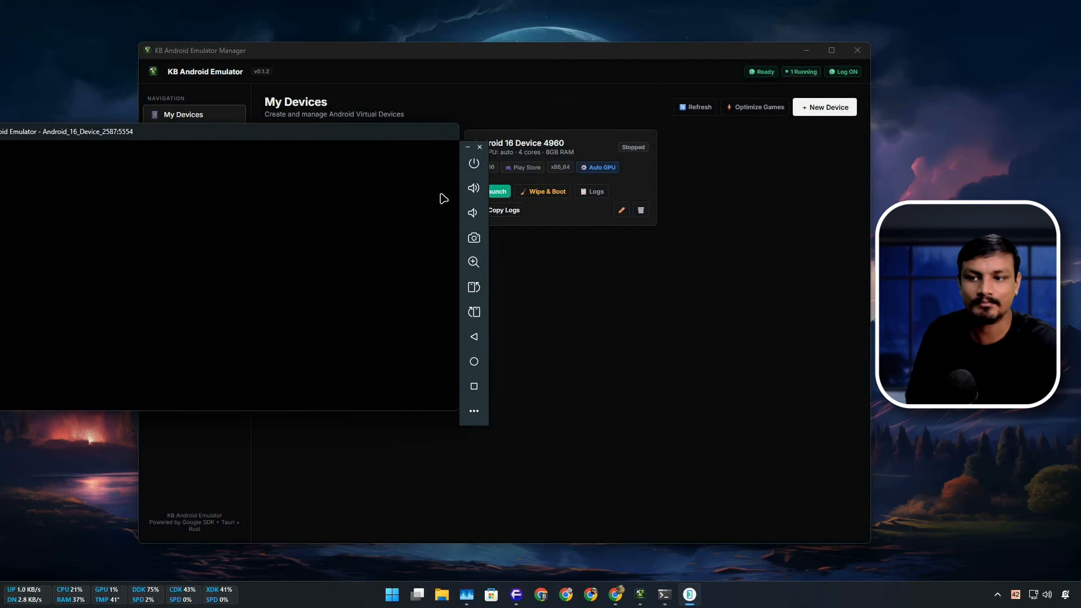
Open the edit settings of Android 16 Device 4960, minimize the console window and bring the emulator window back into full view.
{"action": "left_click", "coordinate": [617, 212]}
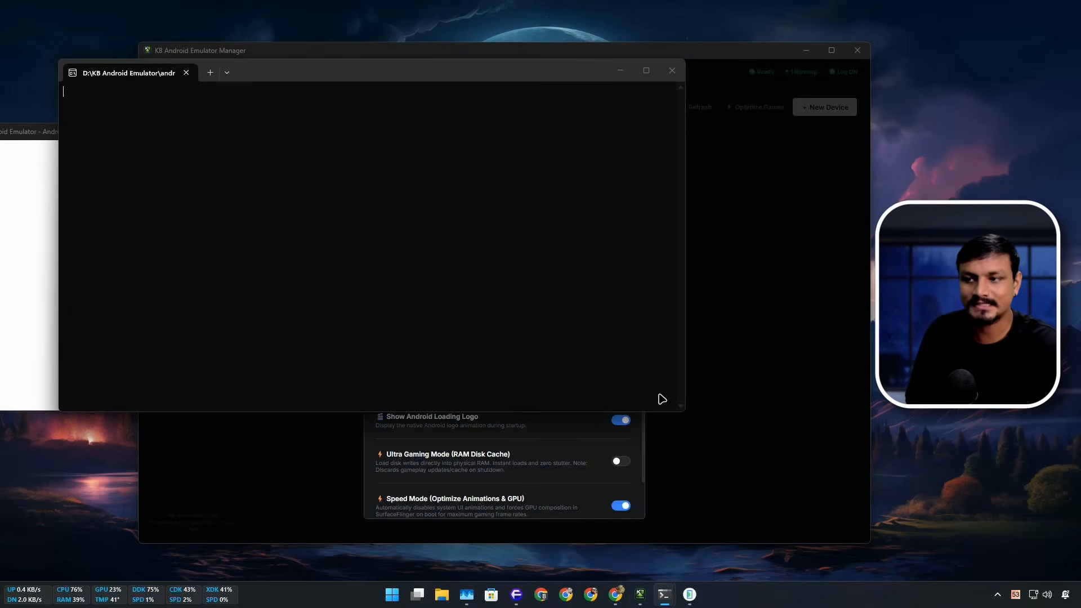
{"action": "left_click", "coordinate": [620, 70]}
{"action": "left_click_drag", "start_coordinate": [79, 135], "coordinate": [283, 69]}
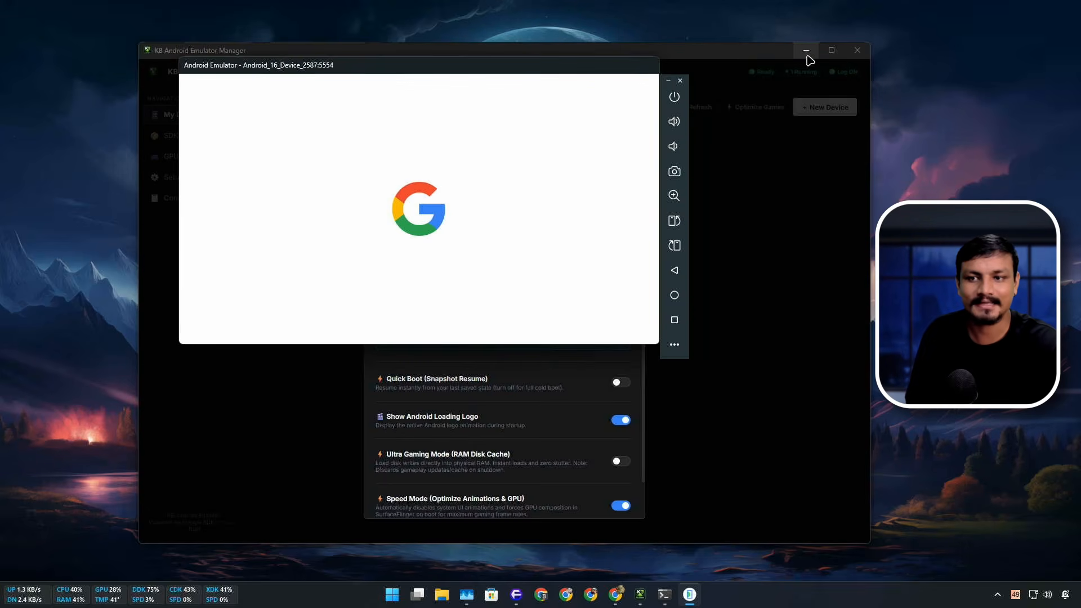
Minimize the manager window, bring up the emulator's console window and minimize it again, and reposition the Android 16 Device 2587 window.
{"action": "left_click", "coordinate": [807, 54]}
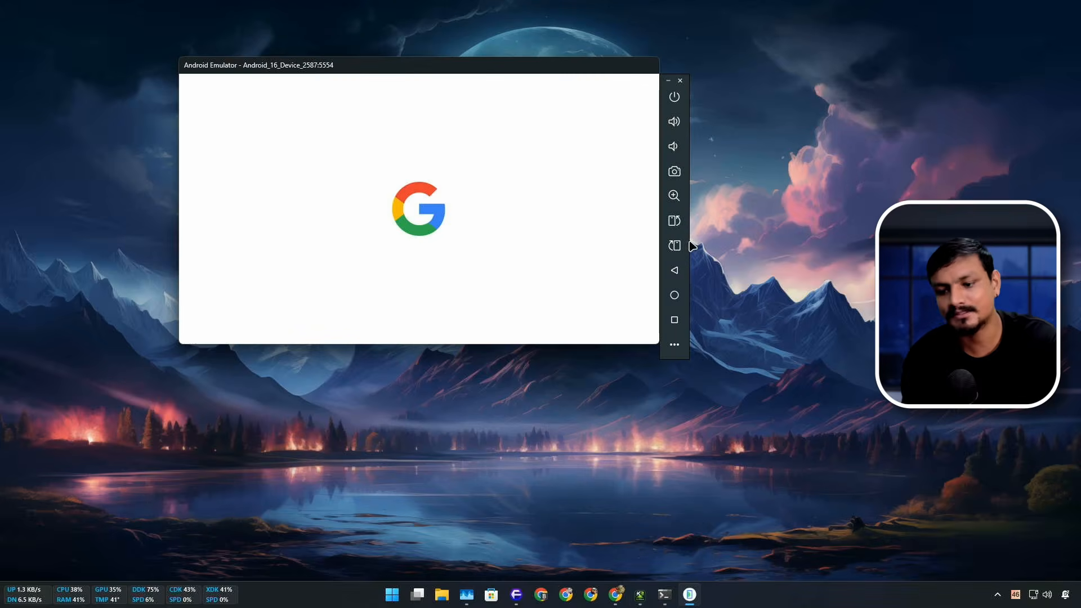
{"action": "left_click", "coordinate": [669, 595]}
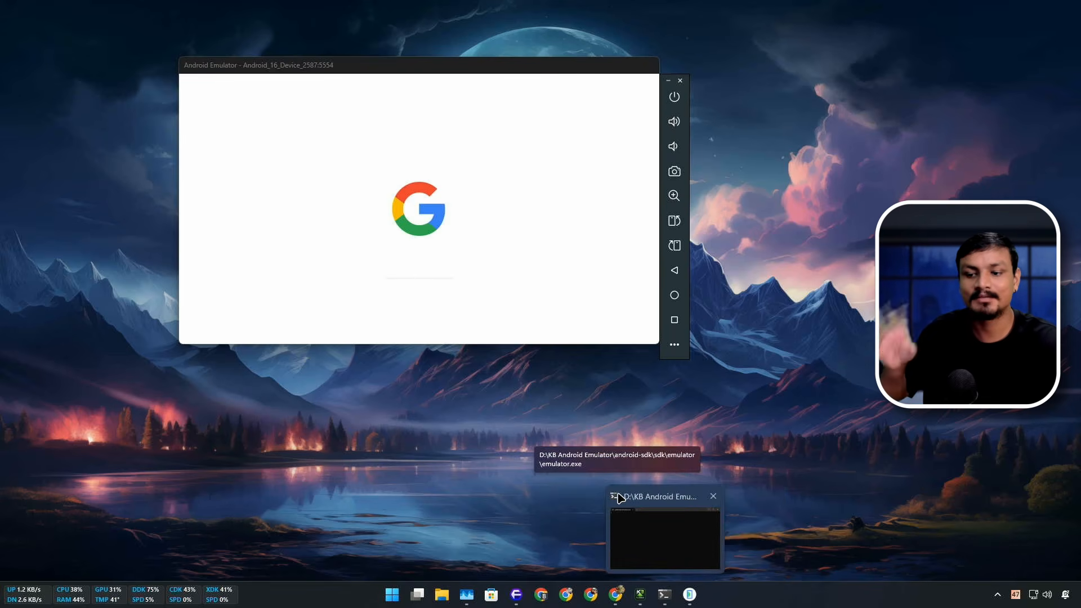
{"action": "left_click", "coordinate": [651, 499]}
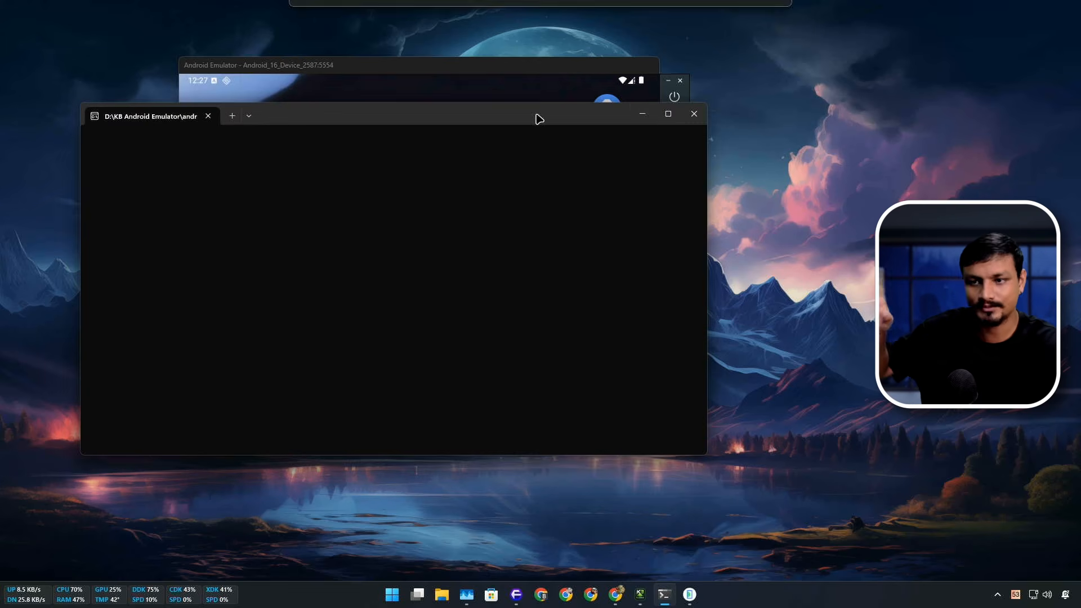
{"action": "left_click", "coordinate": [640, 116]}
{"action": "mouse_move", "coordinate": [664, 594]}
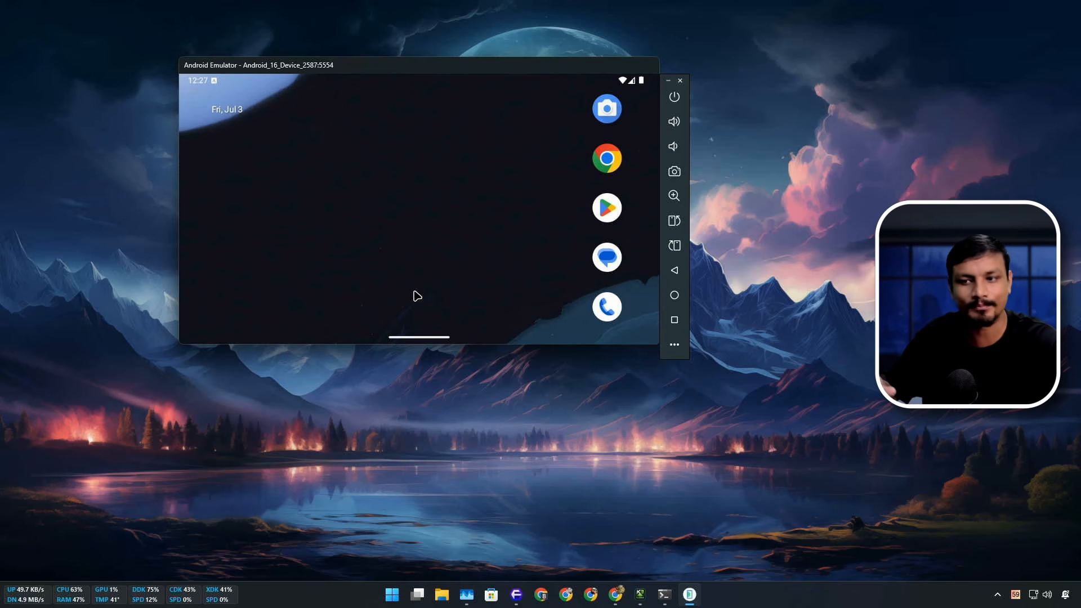
{"action": "left_click_drag", "start_coordinate": [431, 69], "coordinate": [462, 97]}
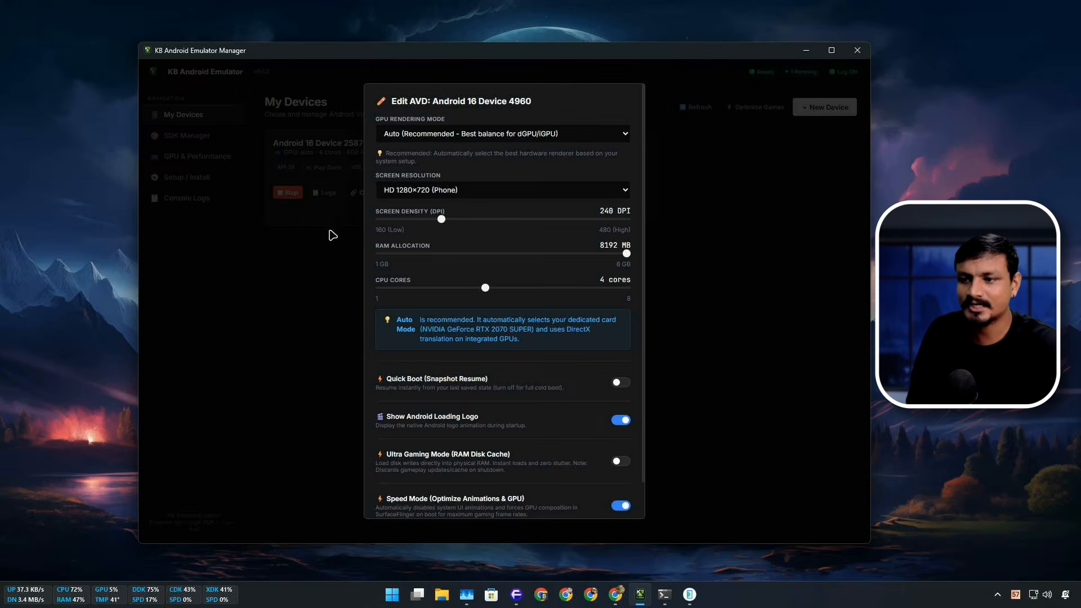
Close the edit settings of Android 16 Device 4960 and check the boot completion time in the logs of Android 16 Device 2587.
{"action": "left_click", "coordinate": [326, 263]}
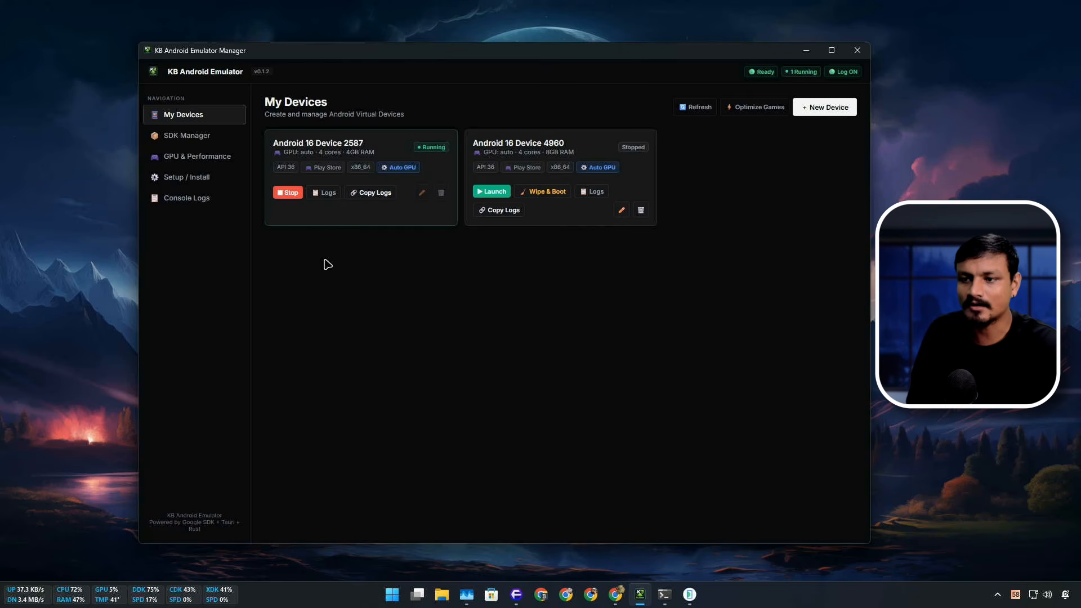
{"action": "left_click", "coordinate": [326, 193]}
{"action": "left_click_drag", "start_coordinate": [388, 333], "coordinate": [426, 343]}
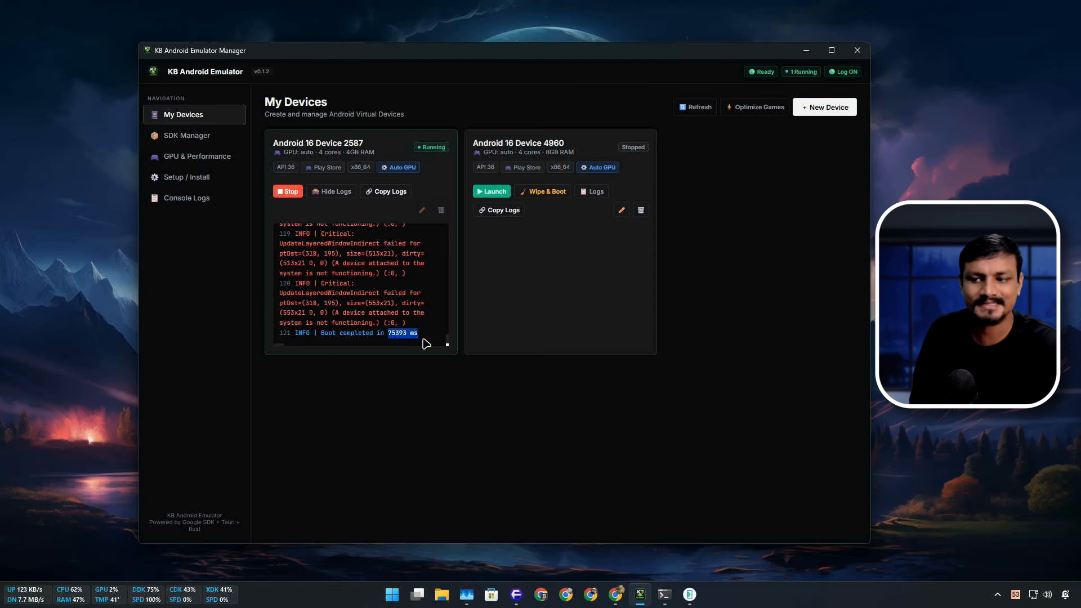
{"action": "left_click", "coordinate": [426, 344]}
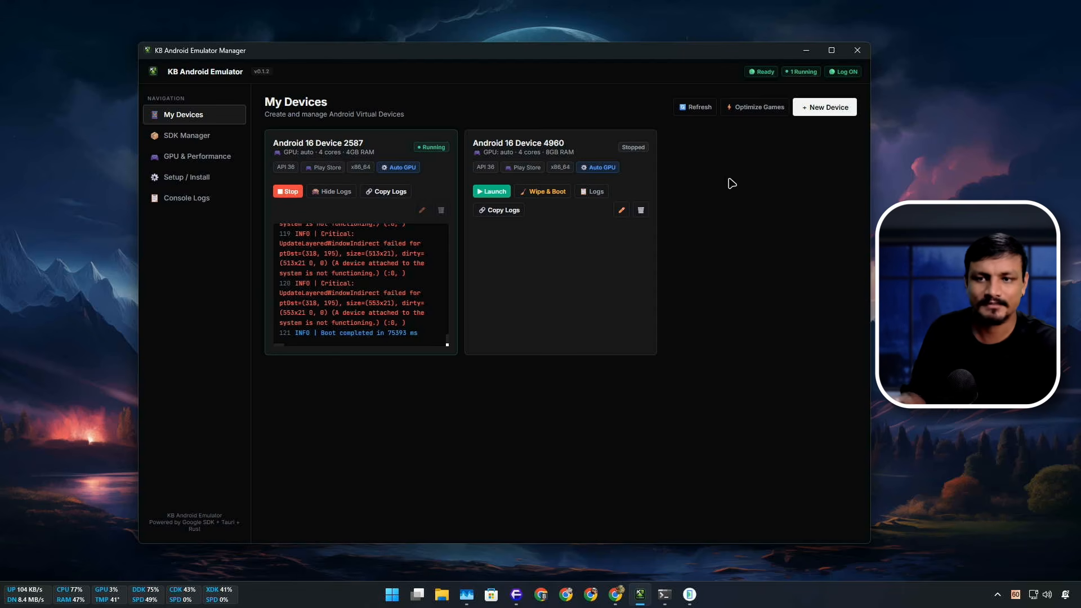
Minimize the manager window, move the running Android 16 Device 2587 window toward the middle of the desktop and maximize it.
{"action": "left_click", "coordinate": [806, 50]}
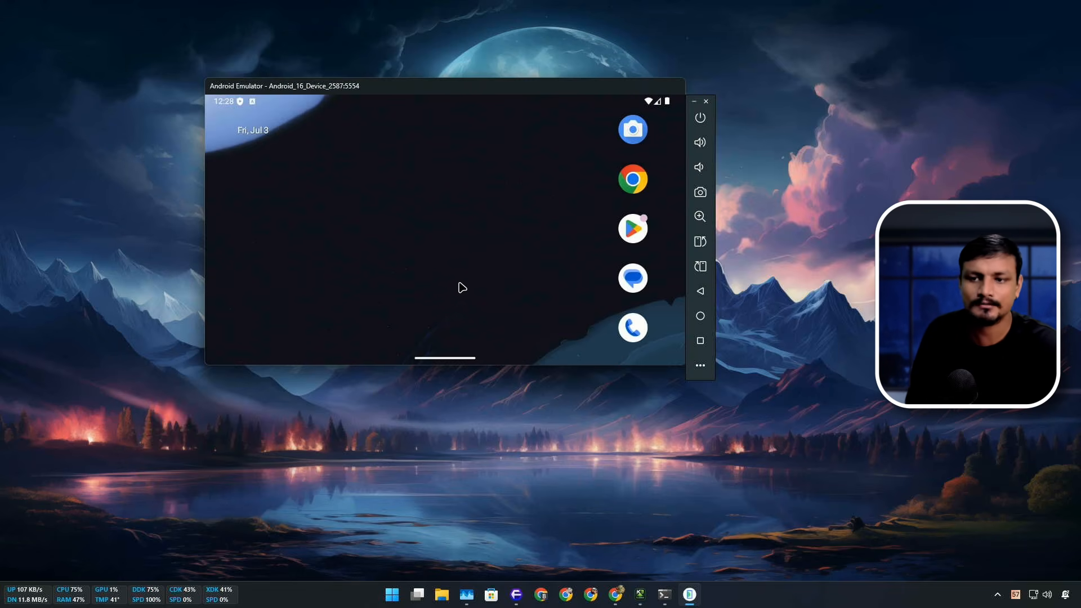
{"action": "mouse_move", "coordinate": [463, 288]}
{"action": "left_mouse_down"}
{"action": "mouse_move", "coordinate": [461, 248]}
{"action": "mouse_move", "coordinate": [493, 314]}
{"action": "mouse_move", "coordinate": [483, 277]}
{"action": "mouse_move", "coordinate": [490, 323]}
{"action": "mouse_move", "coordinate": [483, 235]}
{"action": "mouse_move", "coordinate": [498, 202]}
{"action": "mouse_move", "coordinate": [485, 242]}
{"action": "mouse_move", "coordinate": [475, 188]}
{"action": "mouse_move", "coordinate": [466, 288]}
{"action": "left_mouse_up"}
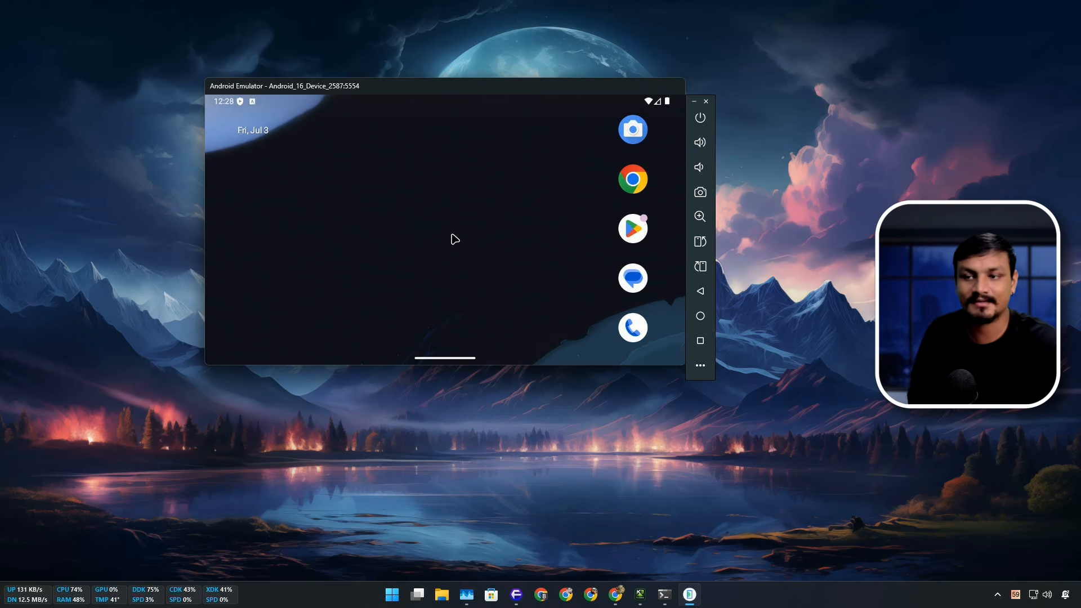
{"action": "left_click_drag", "start_coordinate": [482, 89], "coordinate": [491, 115]}
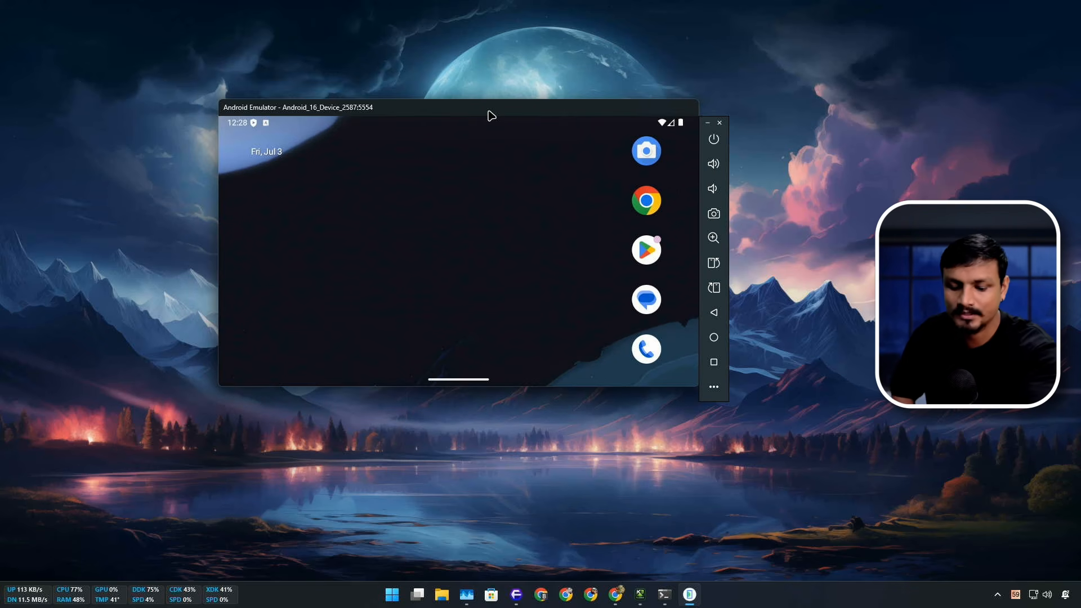
{"action": "double_click", "coordinate": [491, 116]}
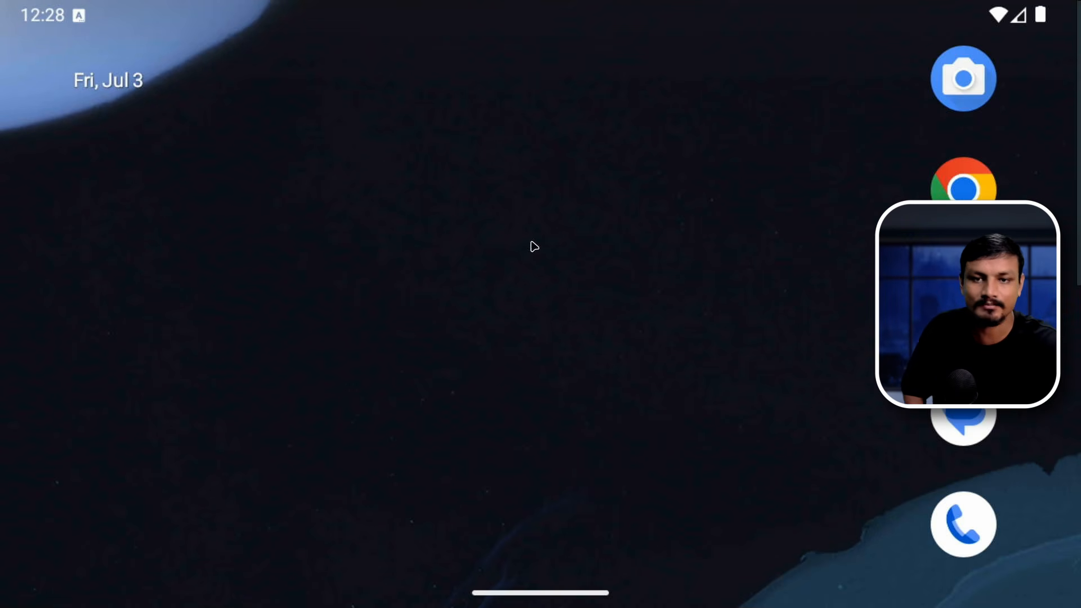
Open the Android Settings from the app drawer and examine the Android version details under About emulated device.
{"action": "left_click_drag", "start_coordinate": [493, 487], "coordinate": [485, 241]}
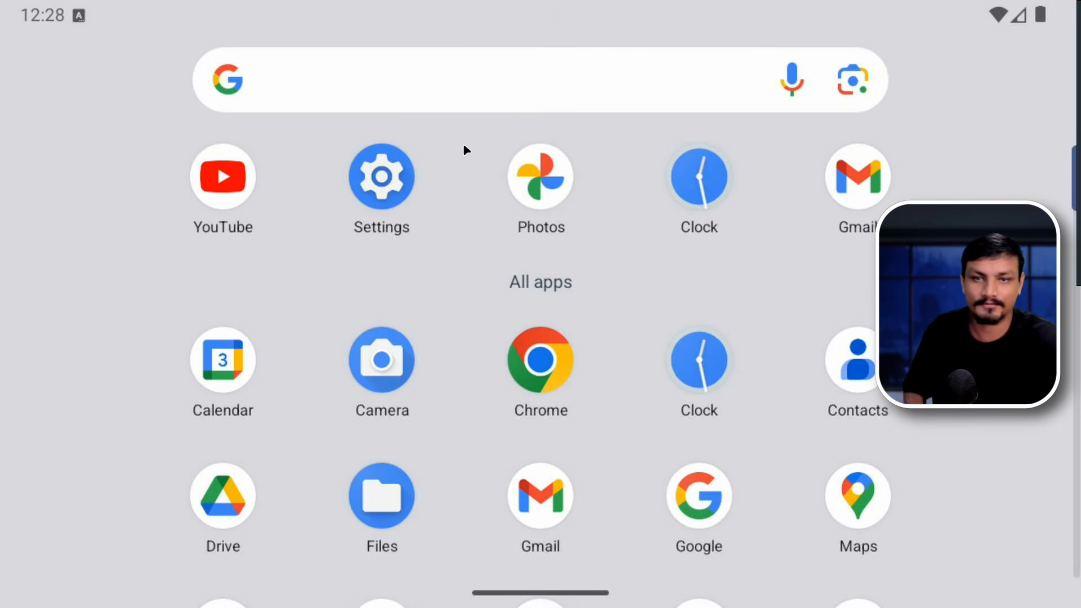
{"action": "left_click_drag", "start_coordinate": [463, 145], "coordinate": [637, 227]}
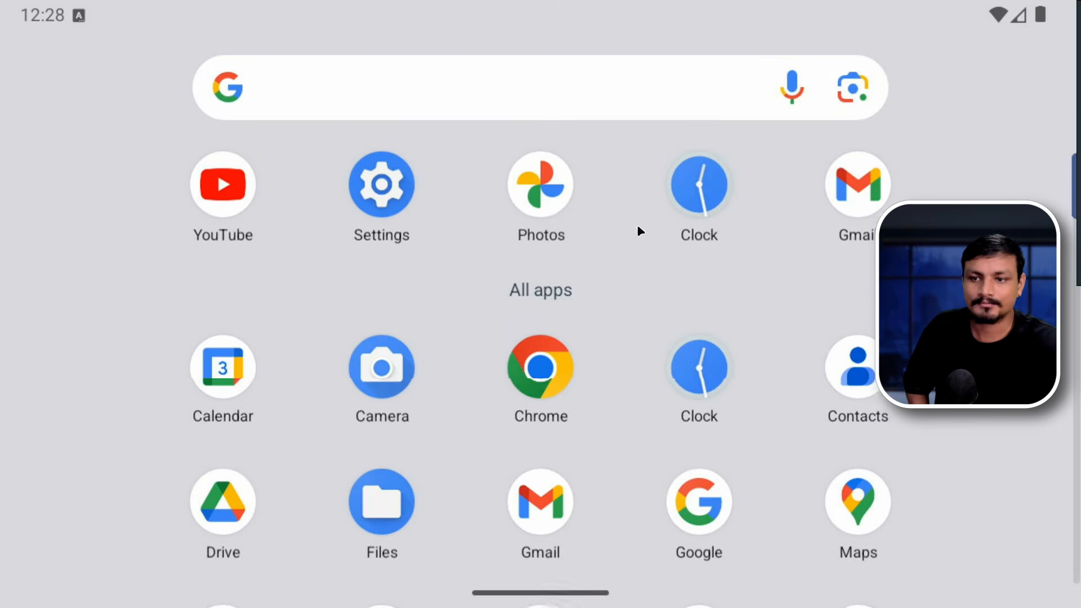
{"action": "left_click", "coordinate": [399, 227]}
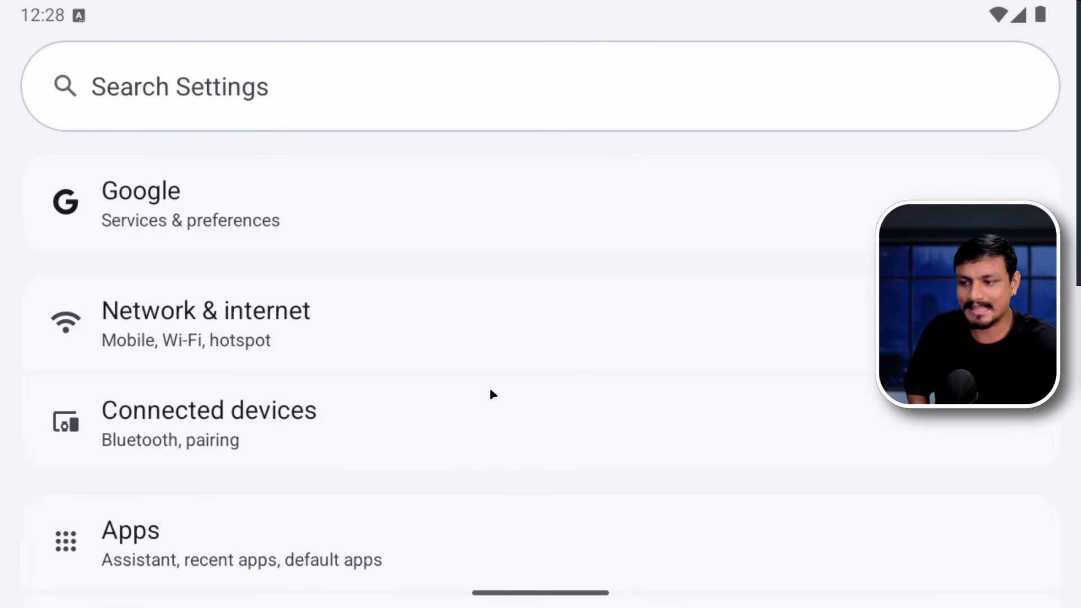
{"action": "scroll", "coordinate": [493, 394], "scroll_direction": "down", "scroll_amount": 20}
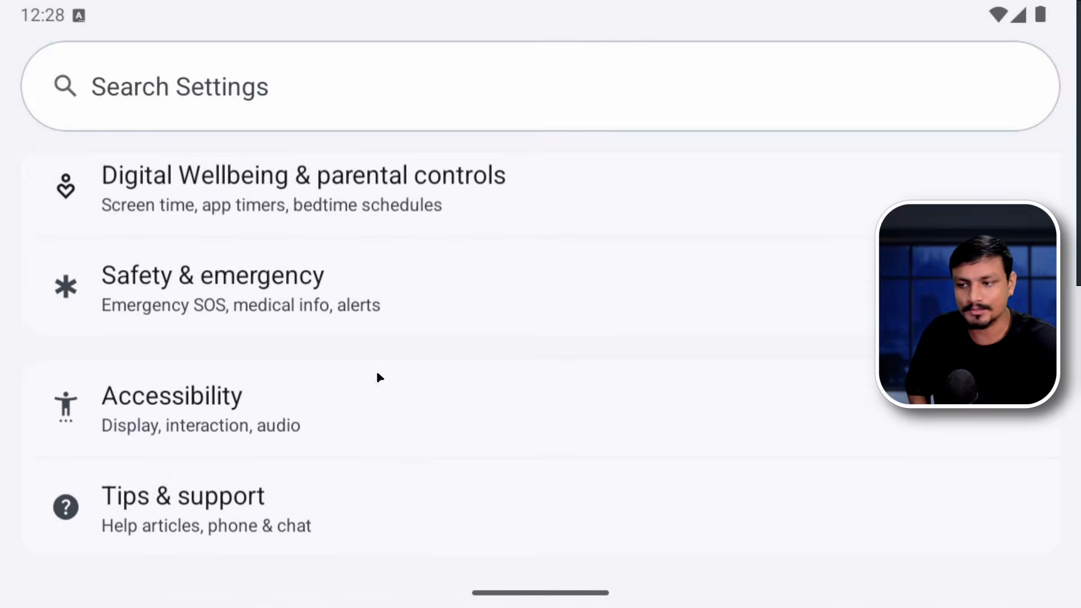
{"action": "scroll", "coordinate": [379, 377], "scroll_direction": "up", "scroll_amount": 10}
{"action": "left_click", "coordinate": [302, 451]}
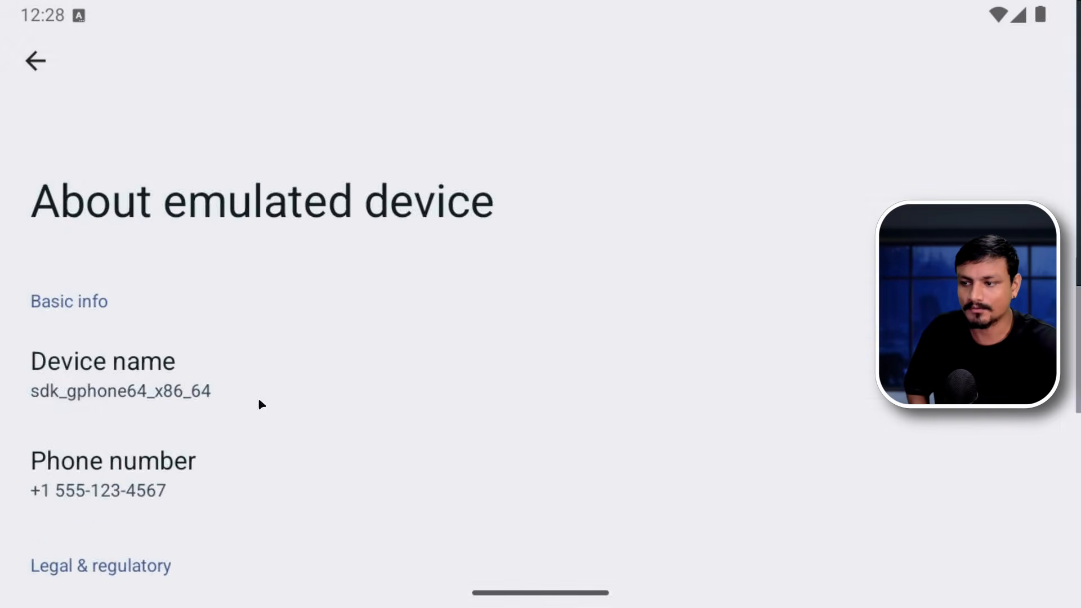
{"action": "scroll", "coordinate": [260, 399], "scroll_direction": "down", "scroll_amount": 15}
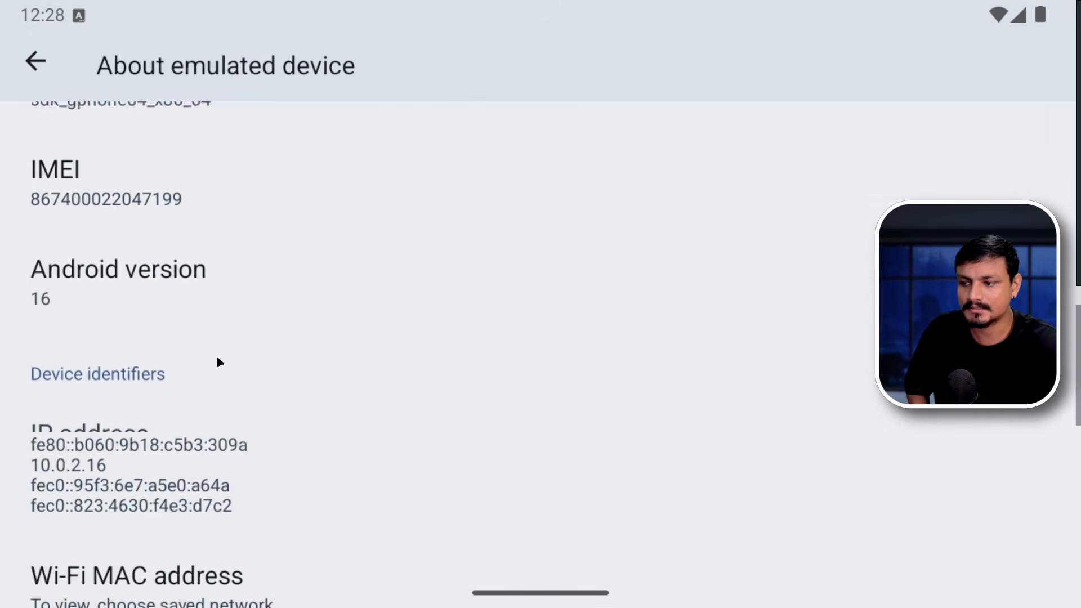
{"action": "left_click", "coordinate": [148, 210]}
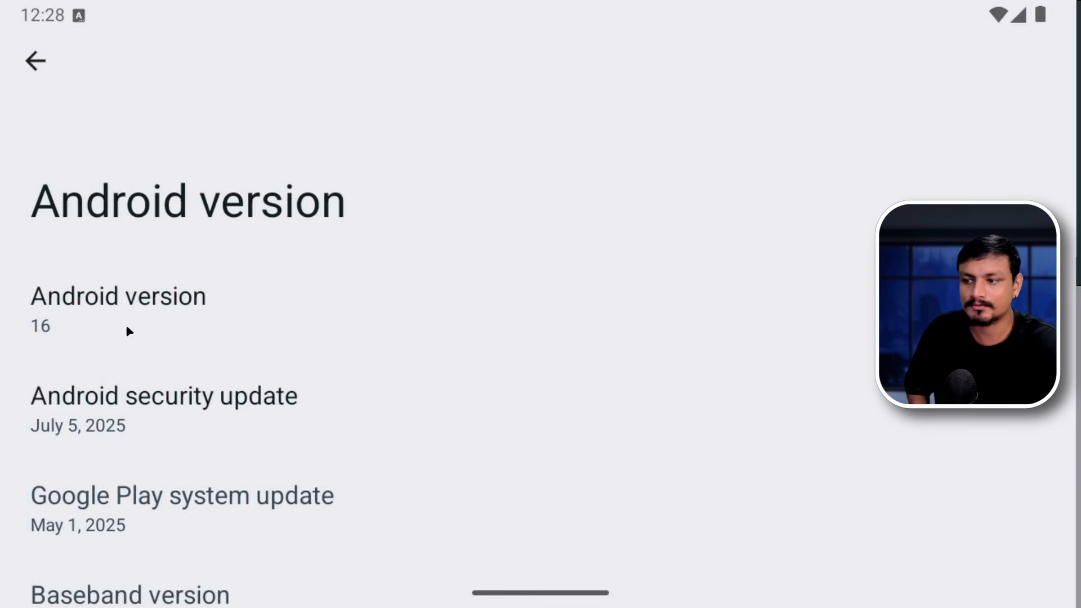
{"action": "left_click", "coordinate": [127, 330]}
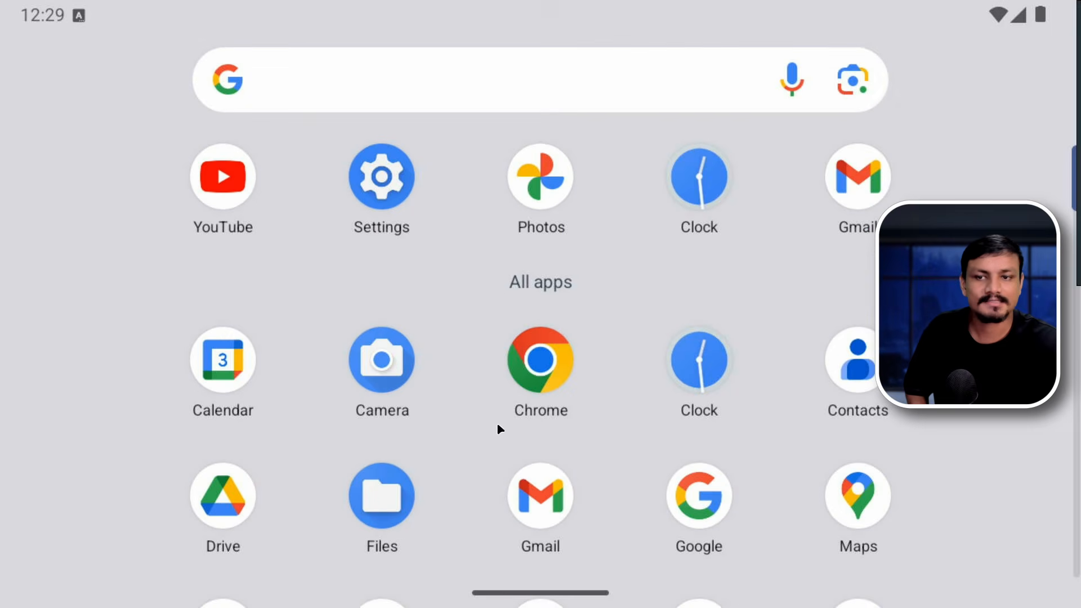
Look through the preinstalled apps in the Android app drawer down to the end of the list.
{"action": "left_click_drag", "start_coordinate": [497, 429], "coordinate": [495, 514]}
{"action": "left_click_drag", "start_coordinate": [581, 308], "coordinate": [558, 257]}
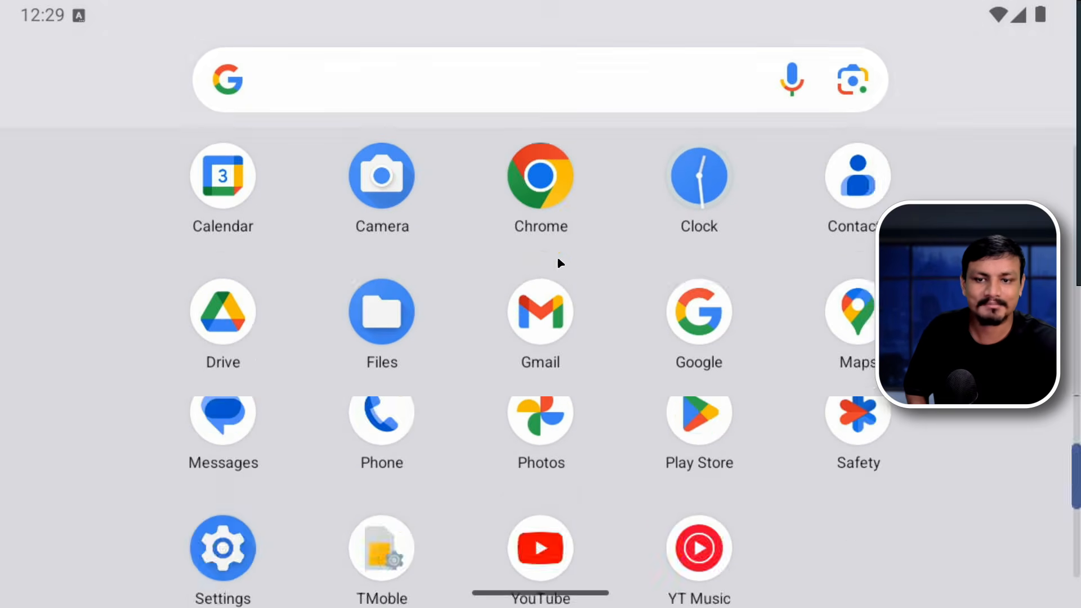
{"action": "left_click_drag", "start_coordinate": [1075, 310], "coordinate": [696, 310]}
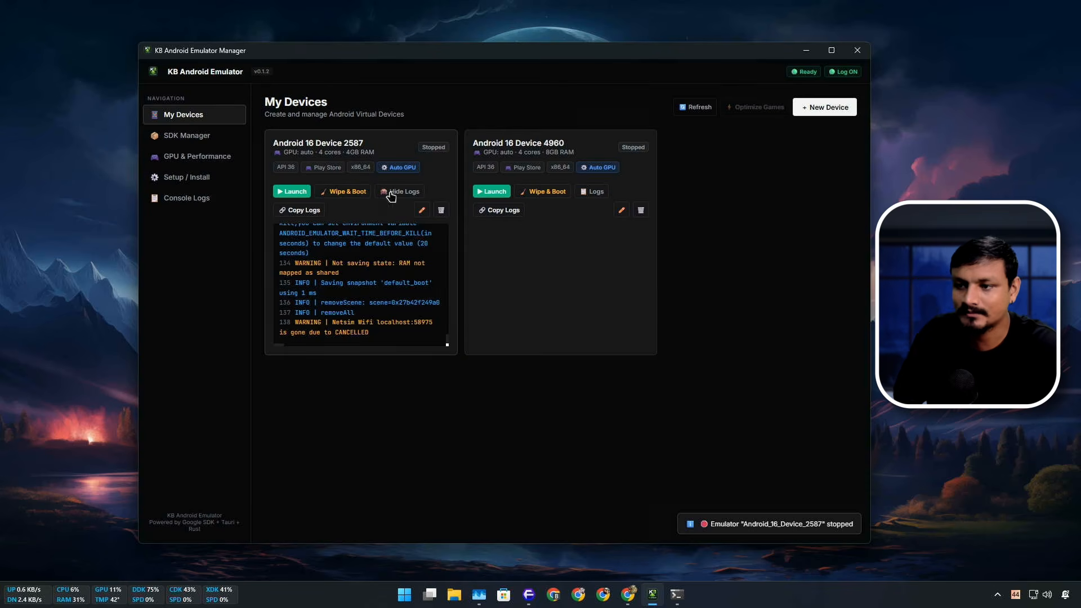
Launch Android 16 Device 4960, minimize the manager and console windows, reposition the emulator window and dismiss the full startup notice.
{"action": "left_click", "coordinate": [492, 191]}
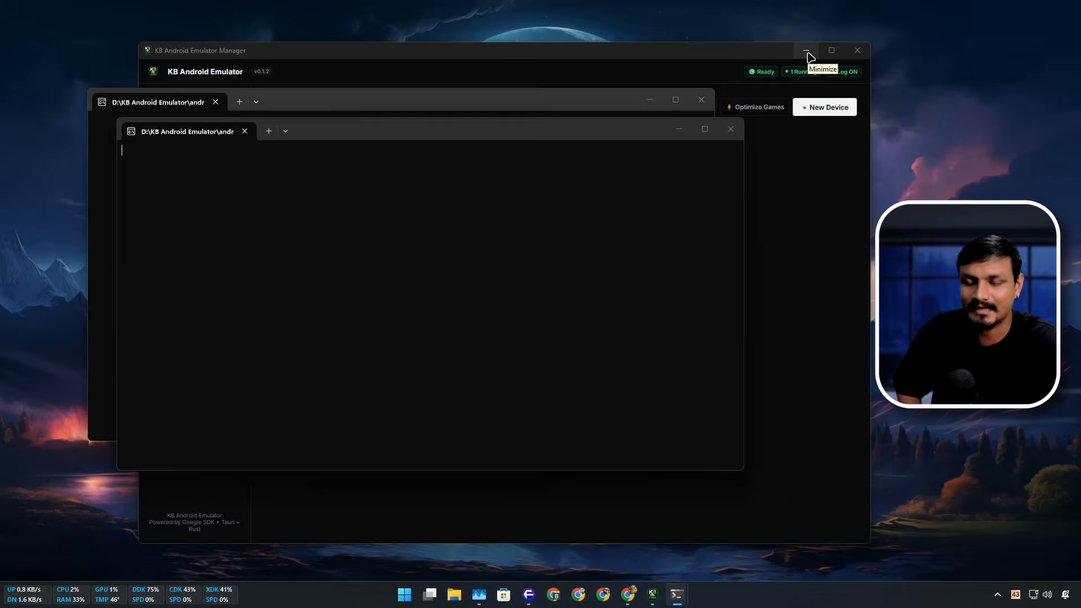
{"action": "left_click", "coordinate": [807, 52]}
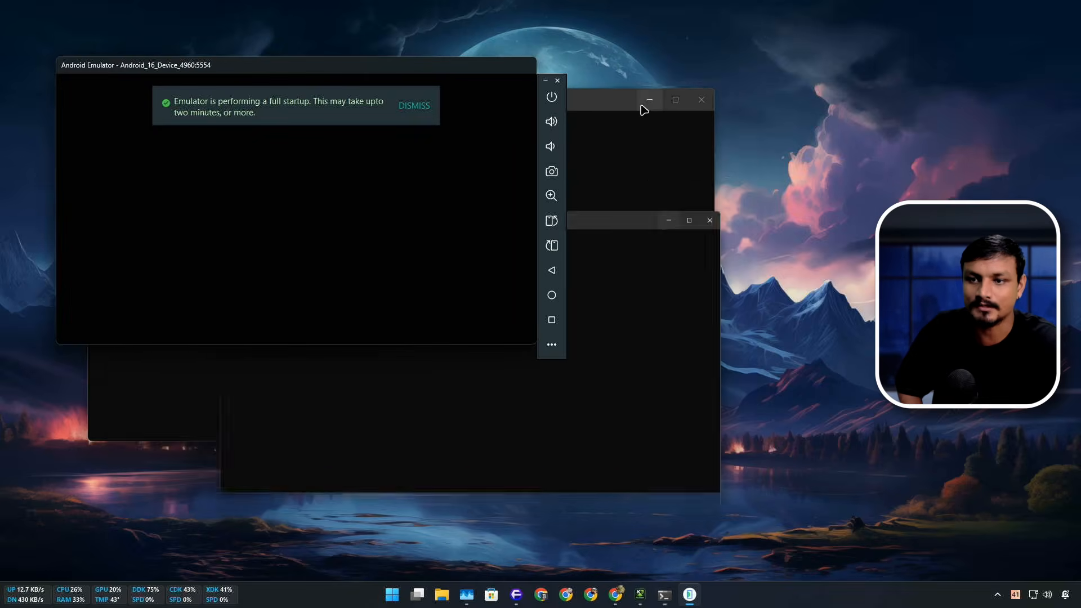
{"action": "left_click", "coordinate": [650, 100]}
{"action": "left_click_drag", "start_coordinate": [379, 72], "coordinate": [532, 116]}
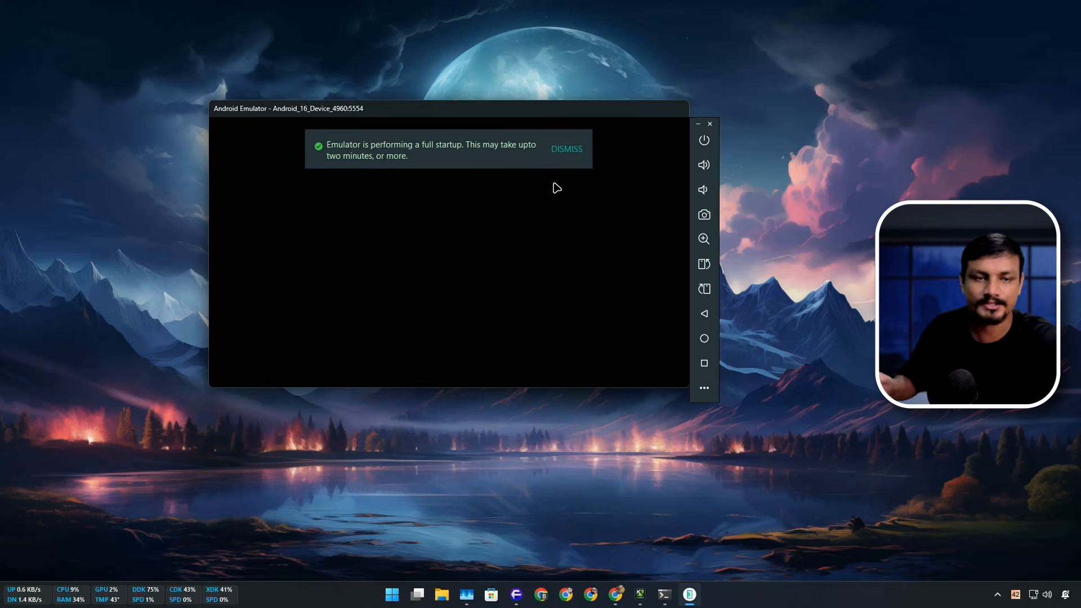
{"action": "left_click", "coordinate": [569, 150]}
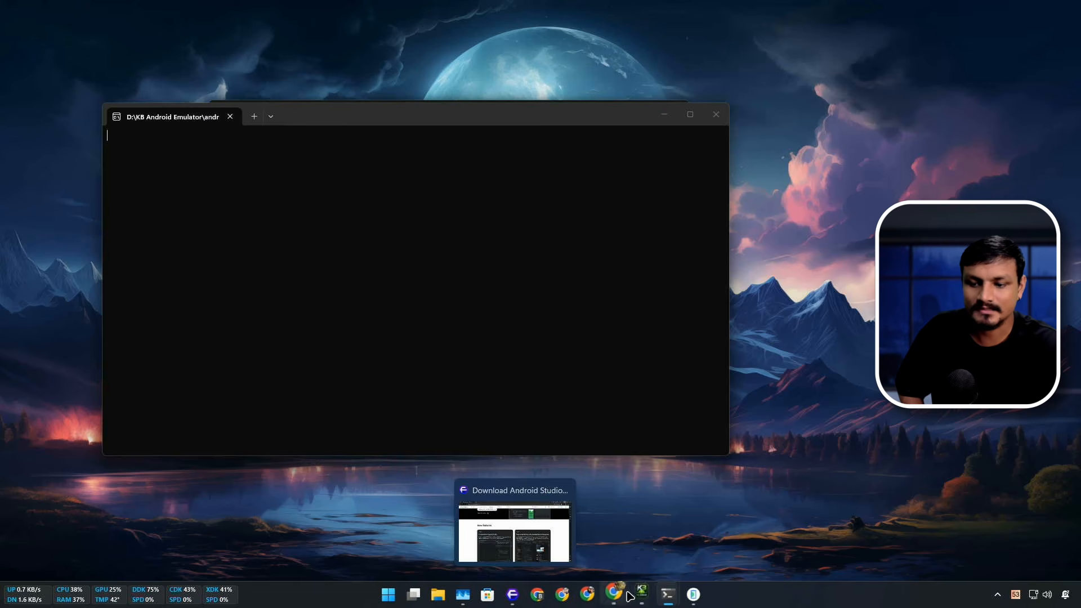
Check the boot completion time in the logs of Android 16 Device 4960, moving its window aside, and minimize the manager.
{"action": "left_click", "coordinate": [640, 592]}
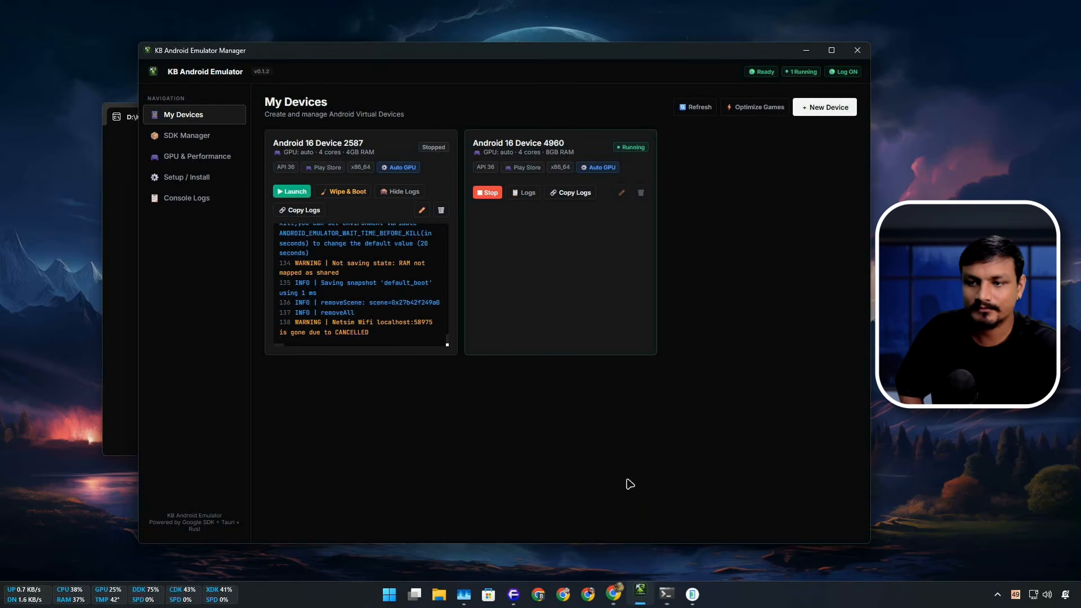
{"action": "left_click", "coordinate": [528, 193]}
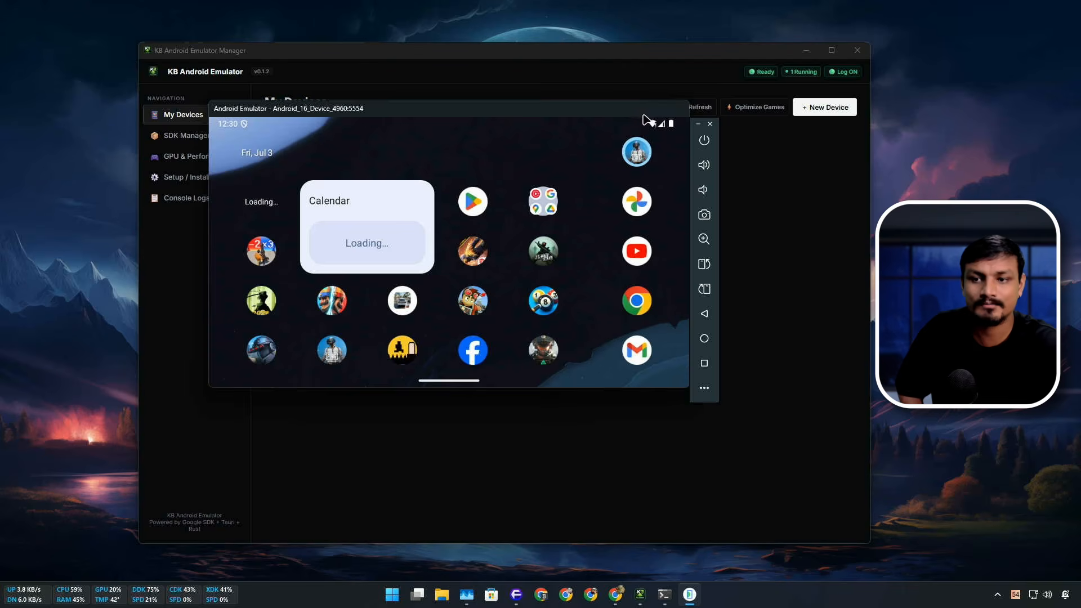
{"action": "left_click_drag", "start_coordinate": [644, 114], "coordinate": [583, 150]}
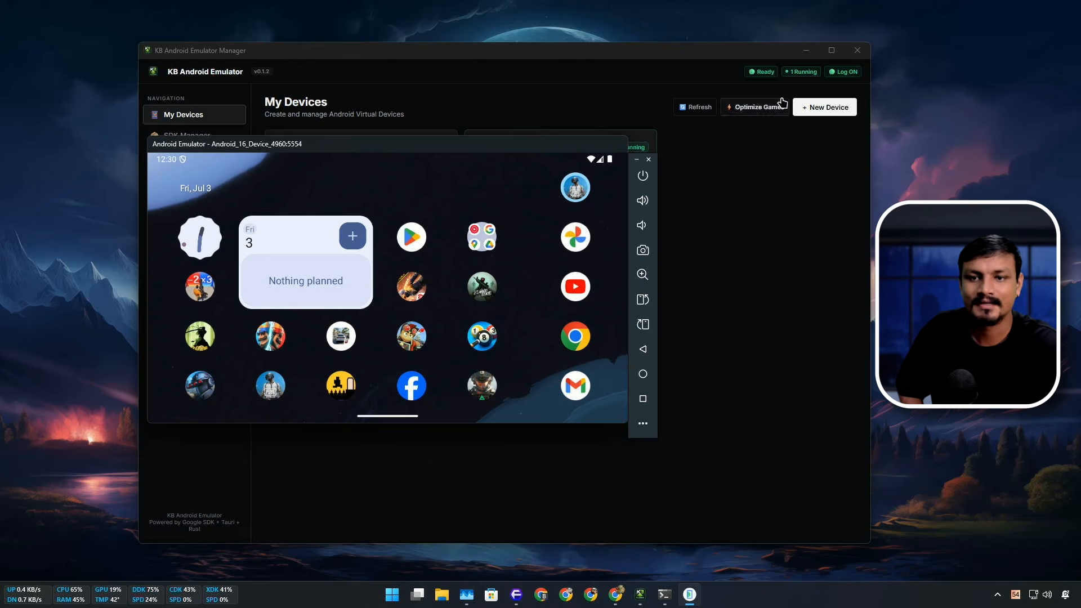
{"action": "left_click", "coordinate": [707, 62]}
{"action": "left_click", "coordinate": [842, 75]}
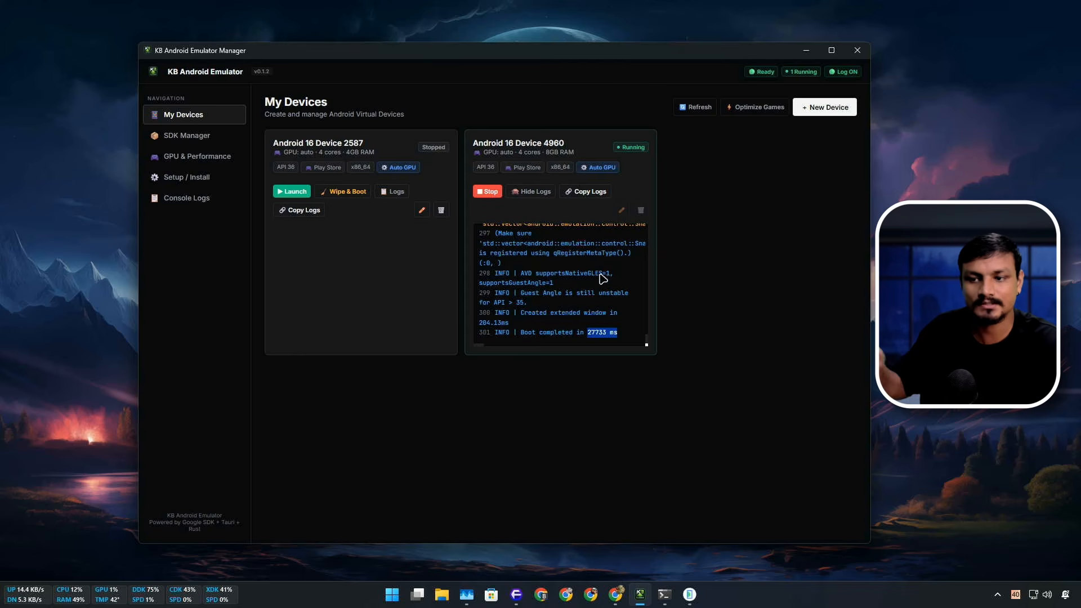
{"action": "left_click", "coordinate": [806, 51]}
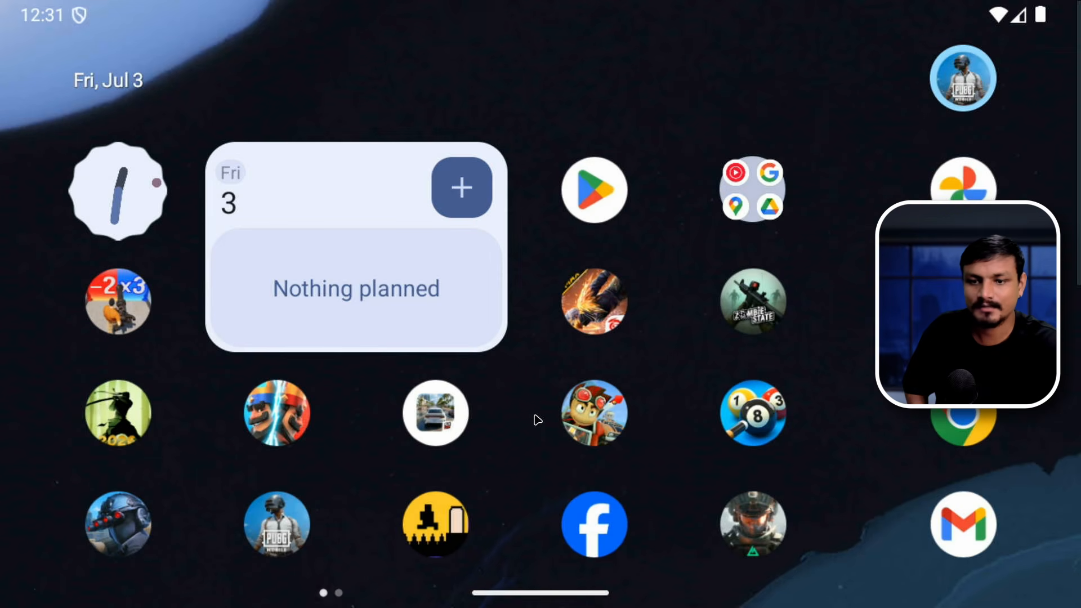
Open the shadow fighting game from the Android home screen and continue past the Sensei's introductory dialogue.
{"action": "left_click", "coordinate": [586, 522]}
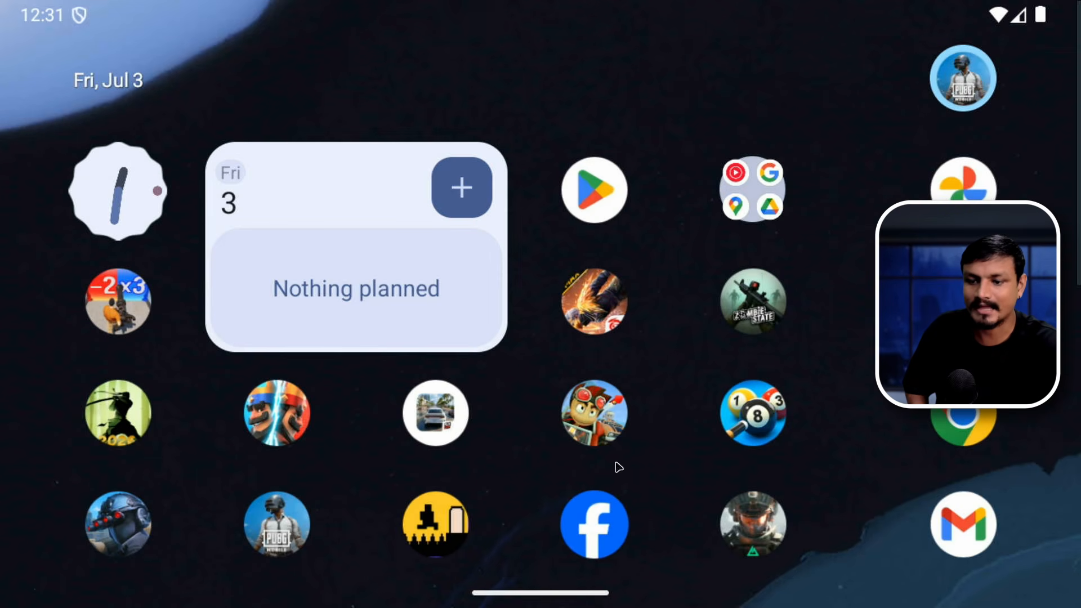
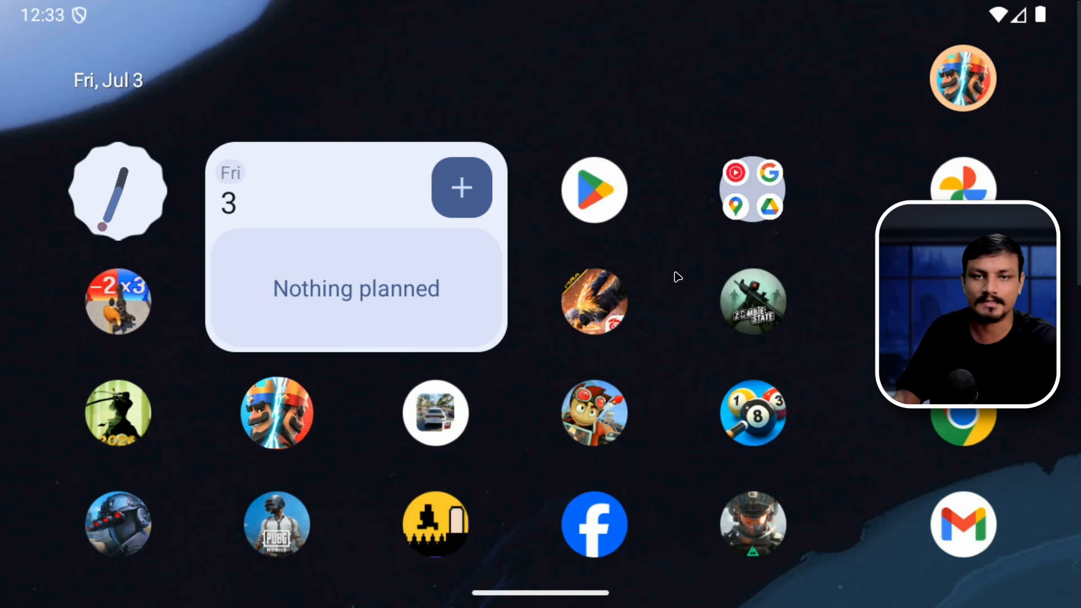
{"action": "left_click", "coordinate": [125, 413]}
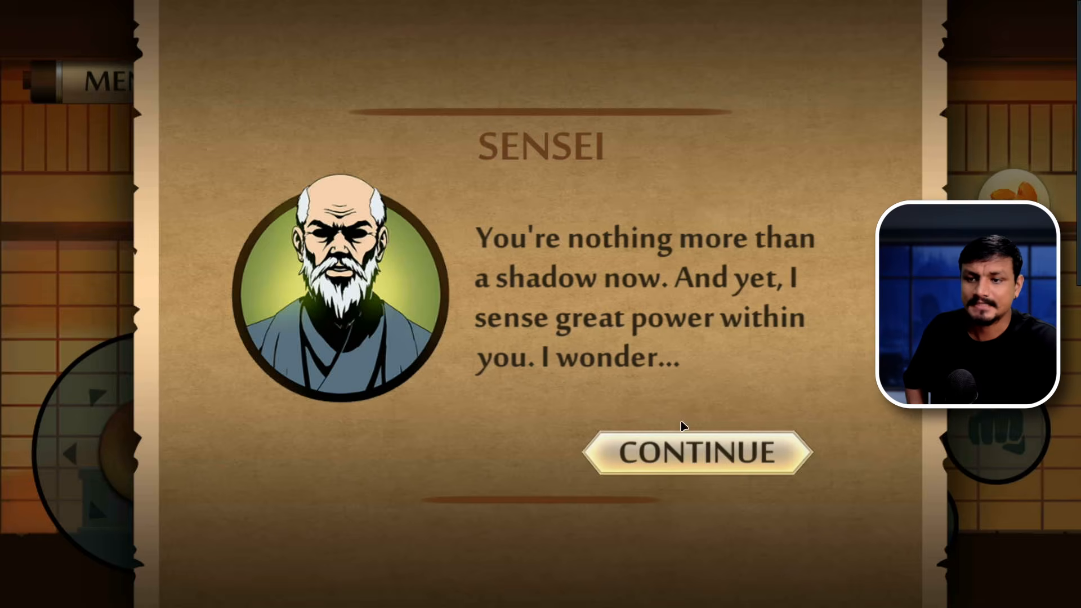
{"action": "left_click", "coordinate": [685, 429]}
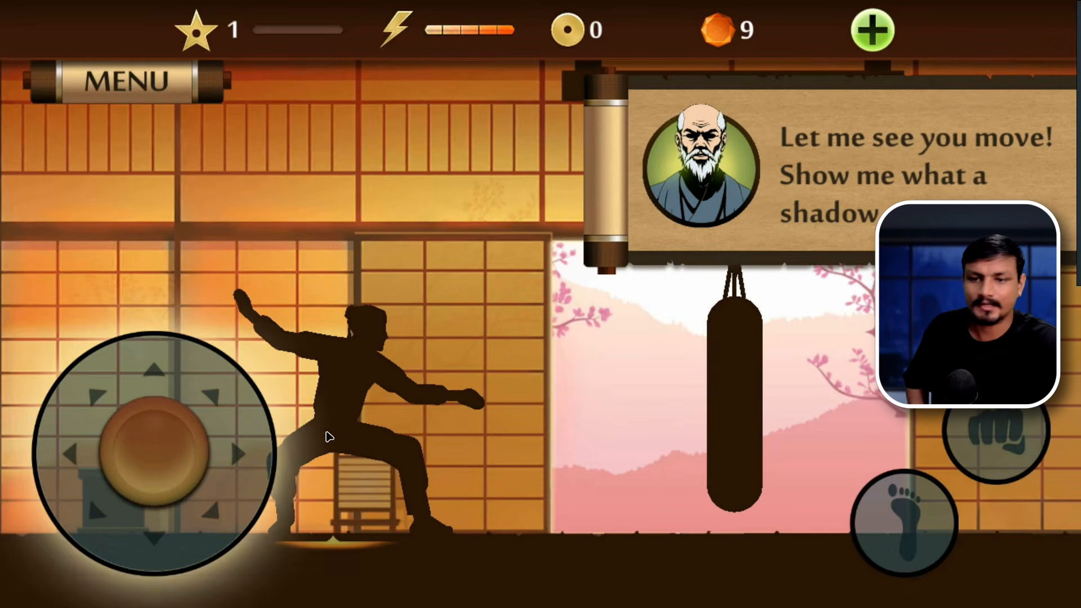
Move the fighter to the punching bag, hit it with punches and kicks, and start the fight against the Sensei's disciple.
{"action": "left_click_drag", "start_coordinate": [266, 454], "coordinate": [966, 437]}
{"action": "left_click", "coordinate": [997, 434]}
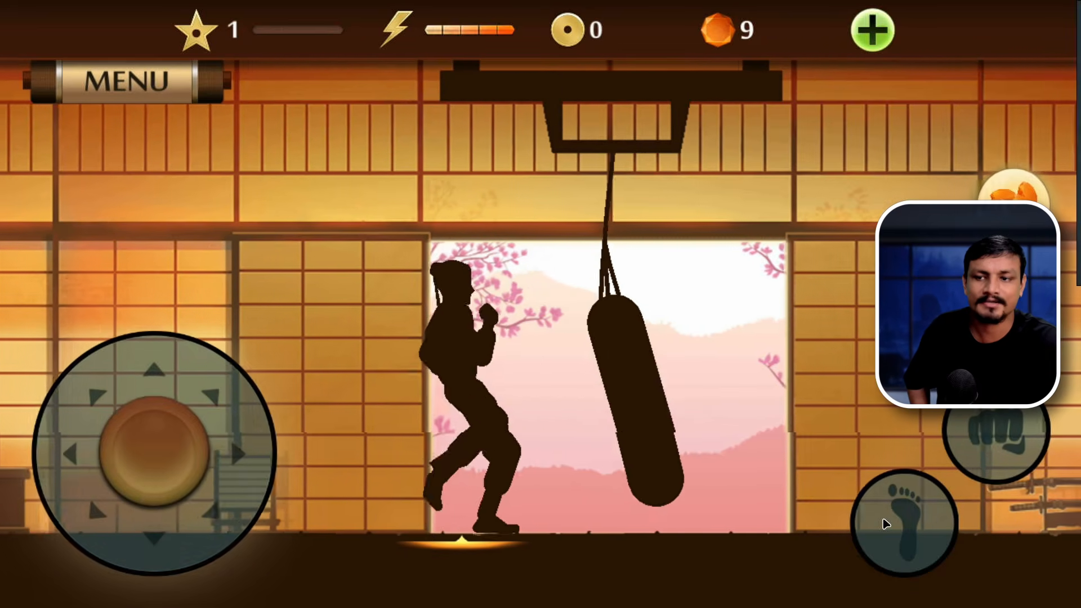
{"action": "left_click", "coordinate": [886, 524]}
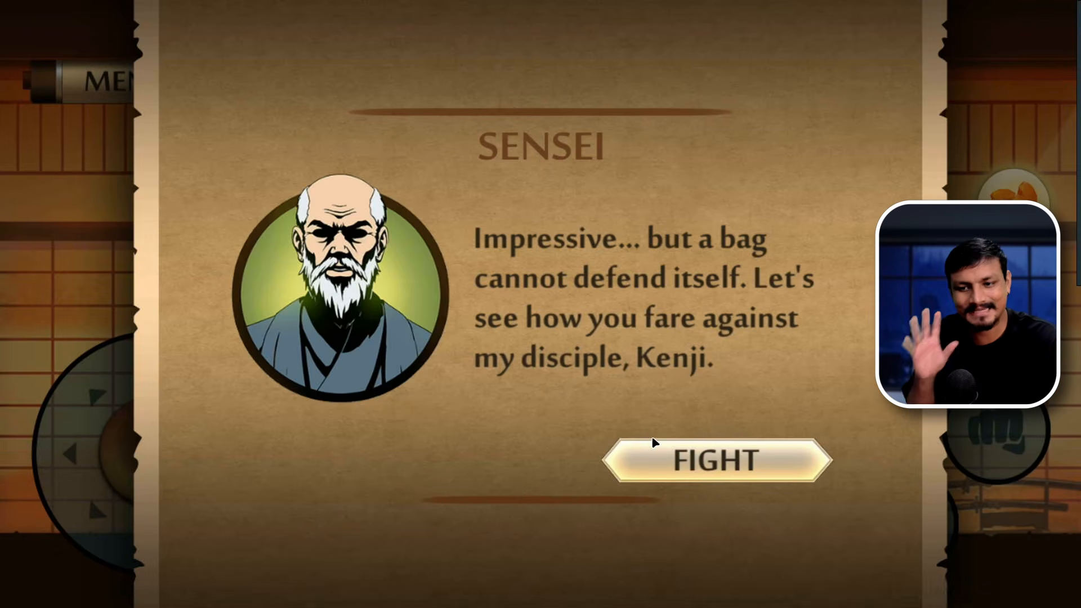
{"action": "left_click", "coordinate": [728, 475]}
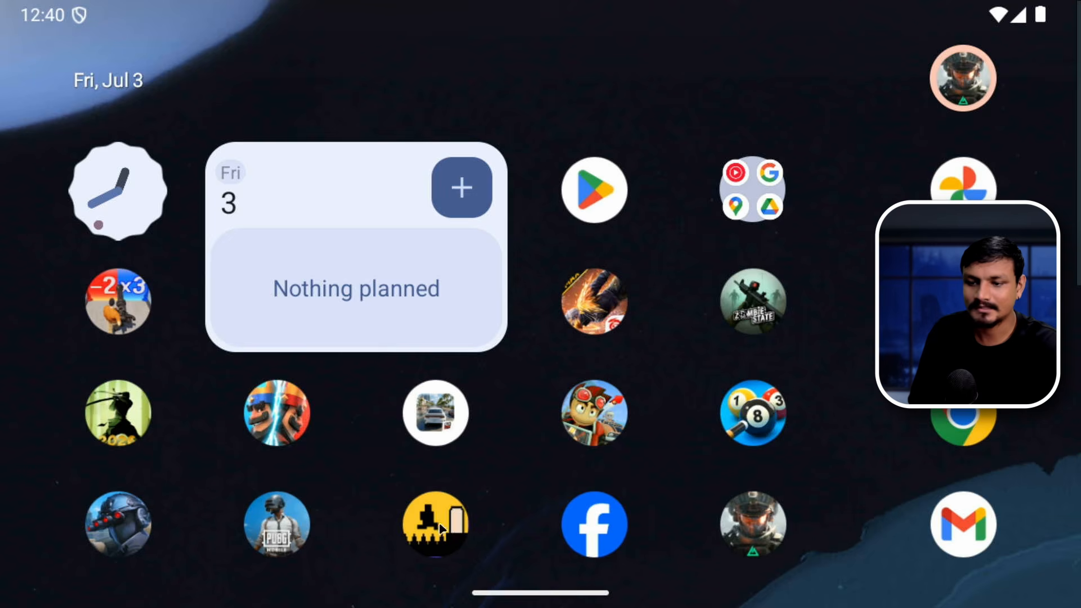
Open Level Devil from the Android home screen, accept its terms, and run and jump the character through the first stages.
{"action": "left_click", "coordinate": [435, 521]}
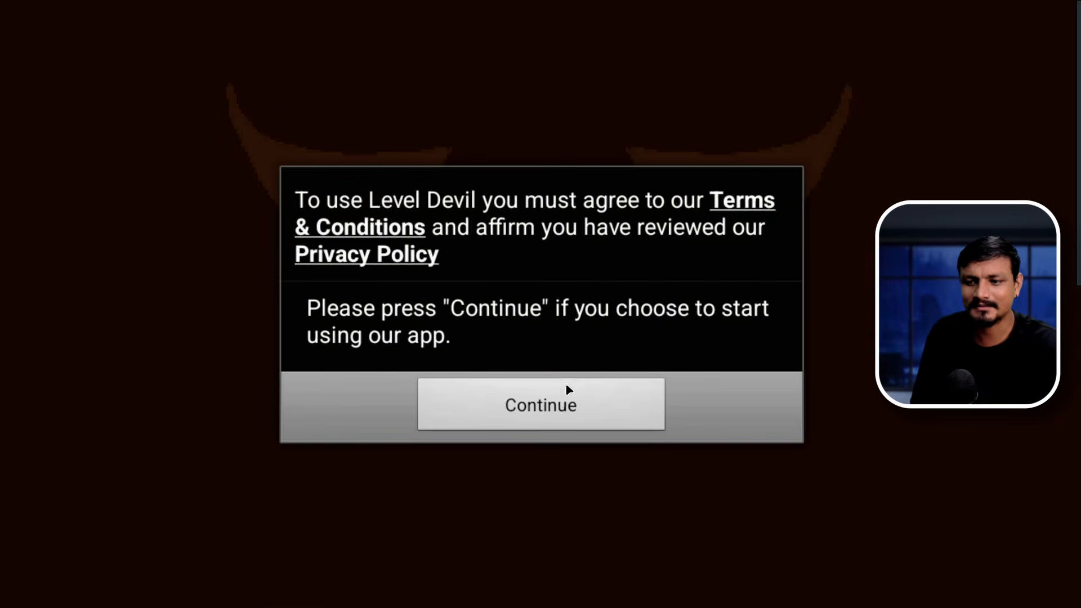
{"action": "left_click", "coordinate": [566, 394]}
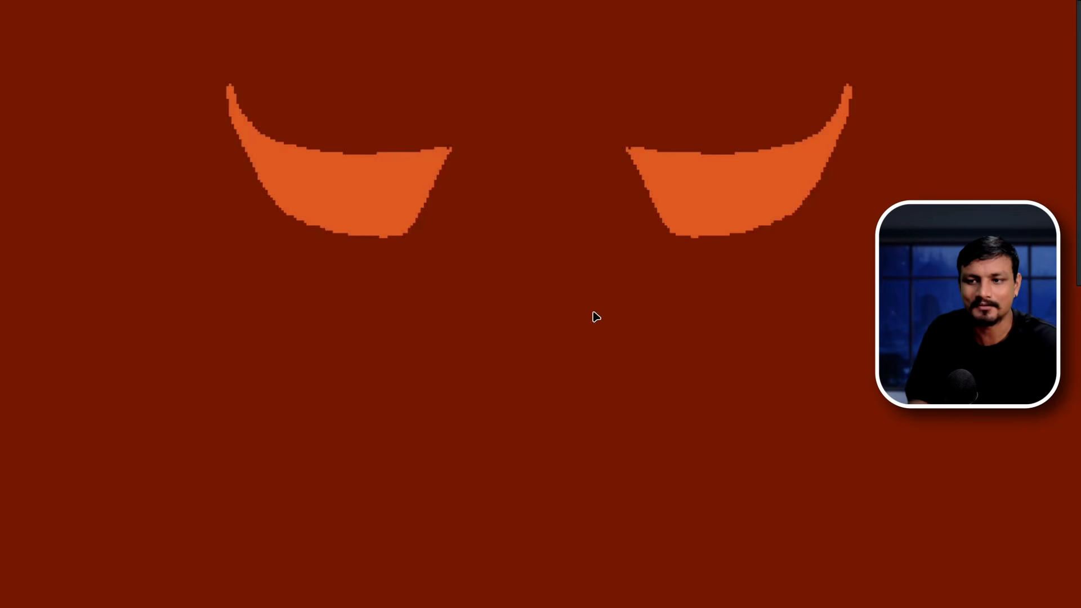
{"action": "key", "text": "Right"}
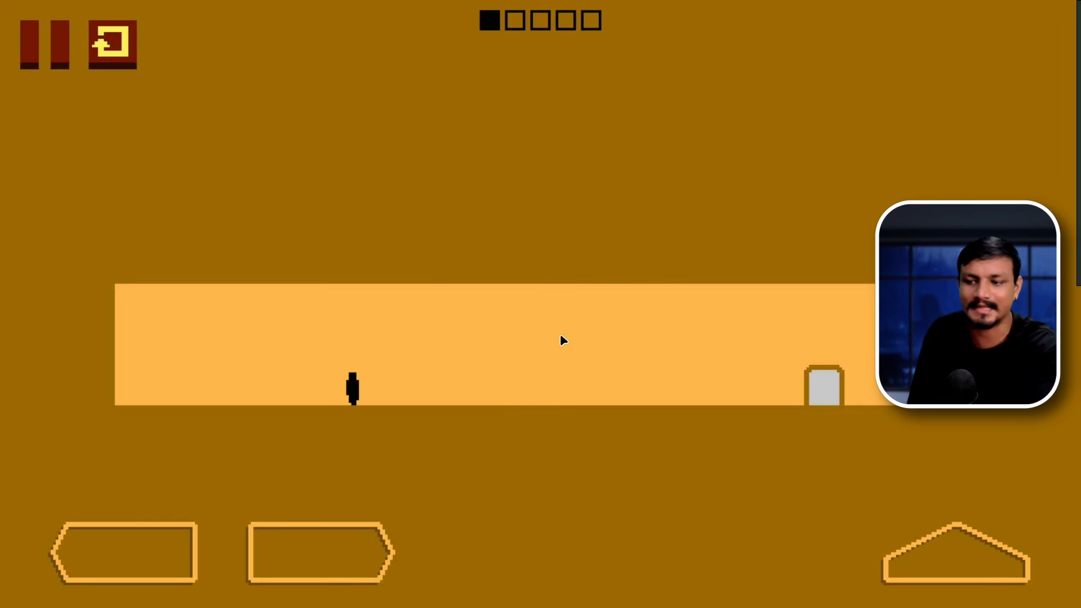
{"action": "key", "text": "Up"}
{"action": "key", "text": "Up"}
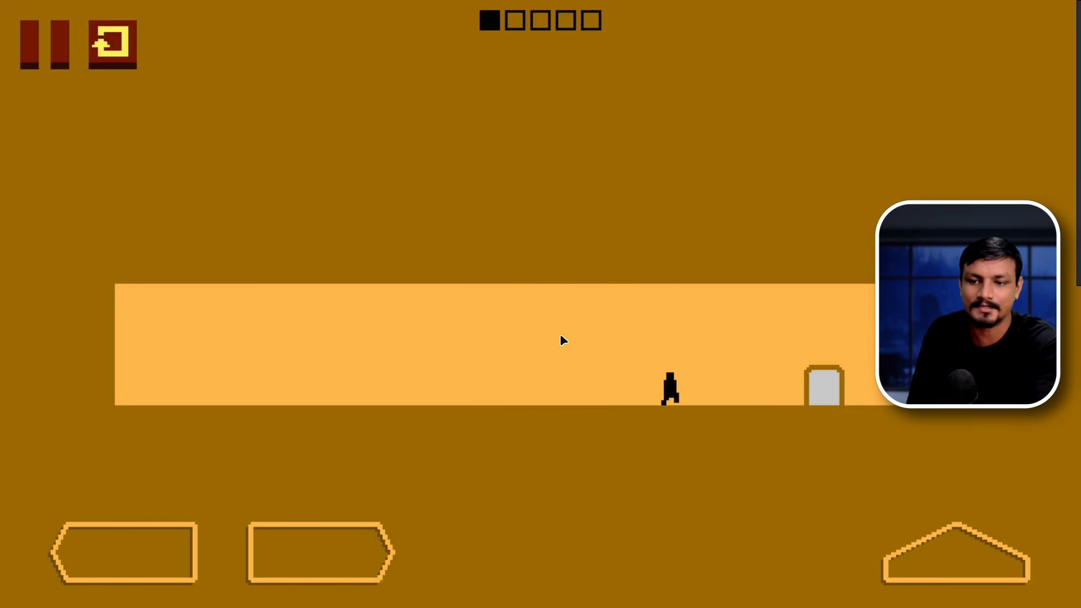
{"action": "key", "text": "Up"}
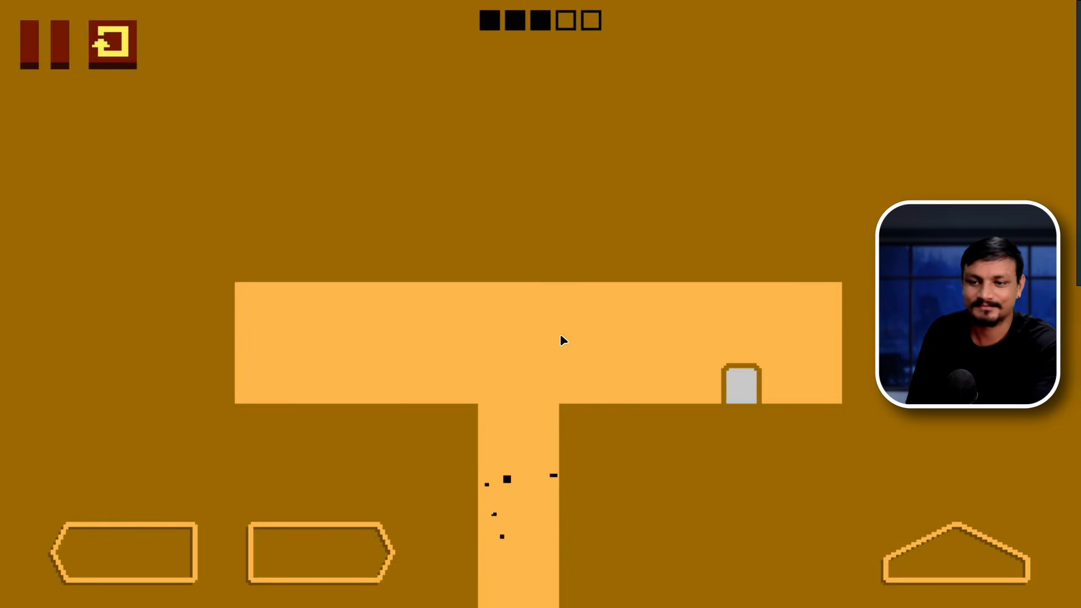
{"action": "key", "text": "Right"}
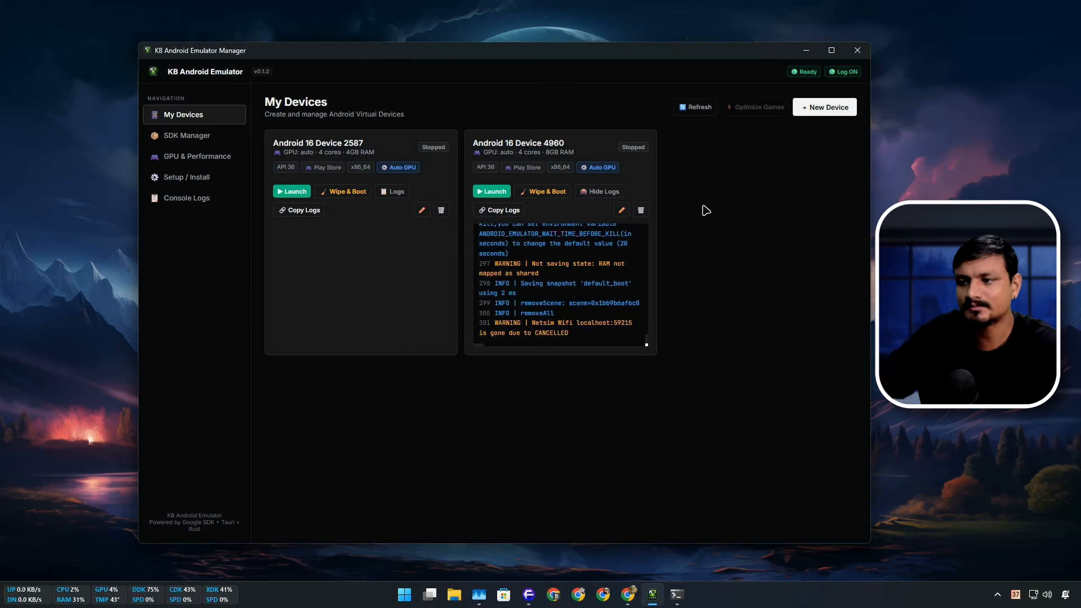
Browse the Android 15, Android 14 and Android TV images in the SDK Manager and download the Google TV (with Play Services) image.
{"action": "left_click", "coordinate": [202, 138]}
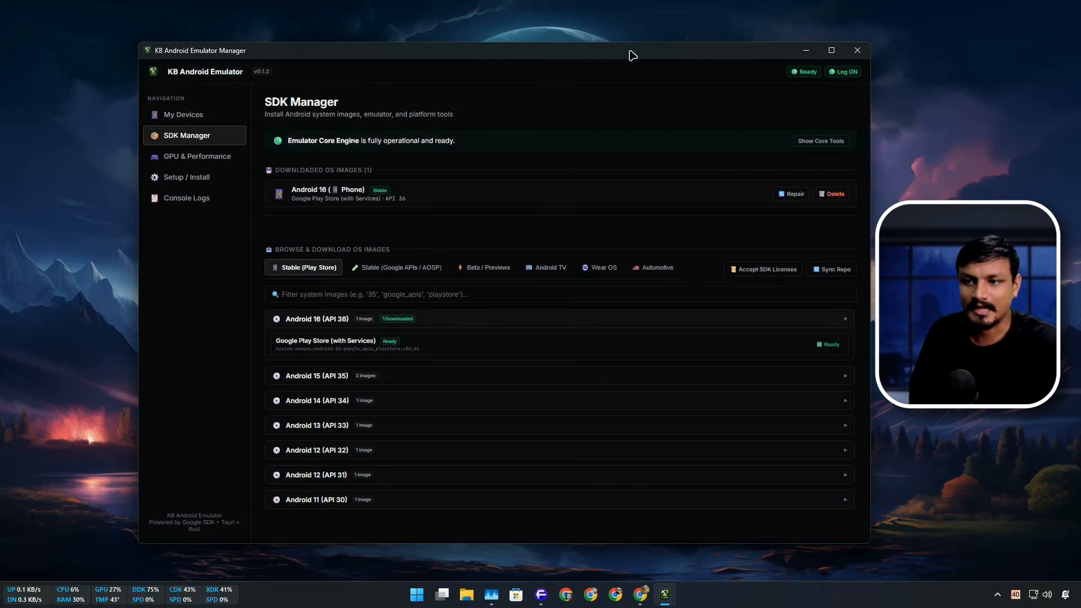
{"action": "left_click_drag", "start_coordinate": [627, 48], "coordinate": [618, 39]}
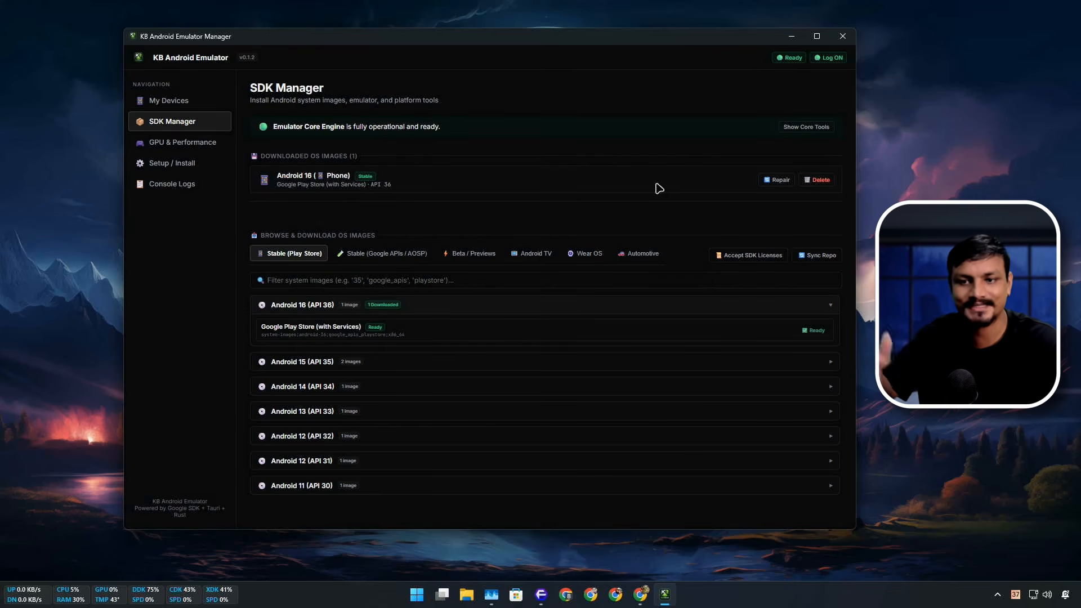
{"action": "left_click", "coordinate": [314, 363]}
{"action": "scroll", "coordinate": [338, 338], "scroll_direction": "down", "scroll_amount": 1}
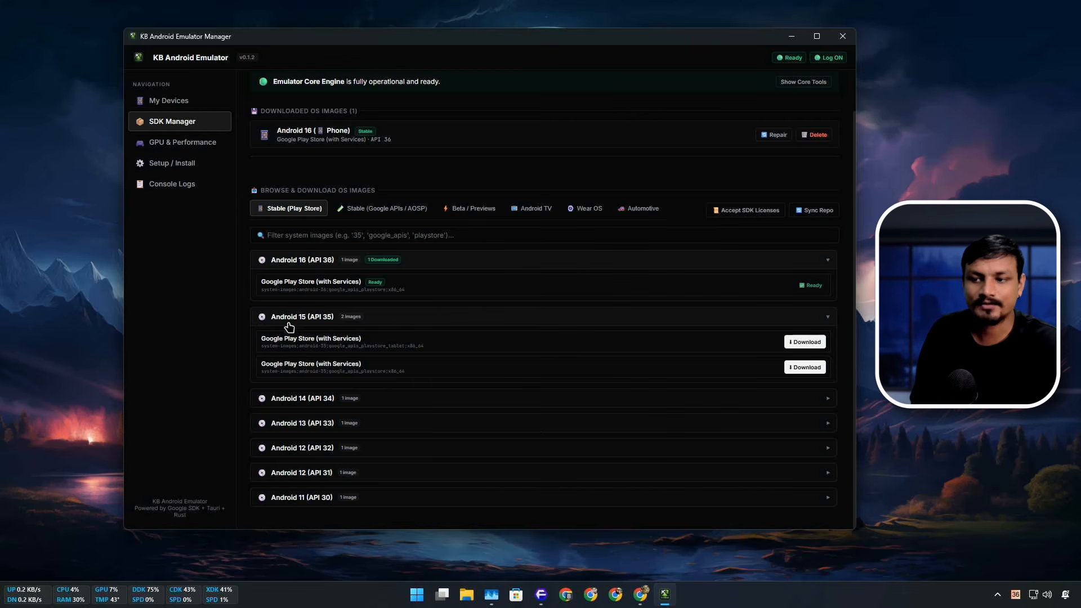
{"action": "left_click", "coordinate": [341, 405]}
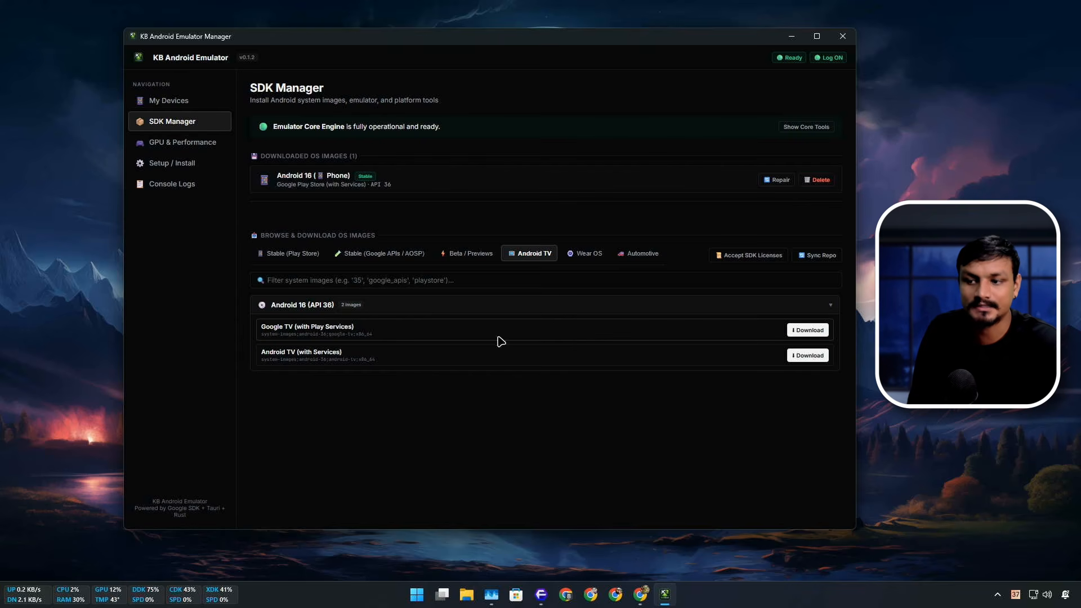
{"action": "left_click", "coordinate": [807, 331]}
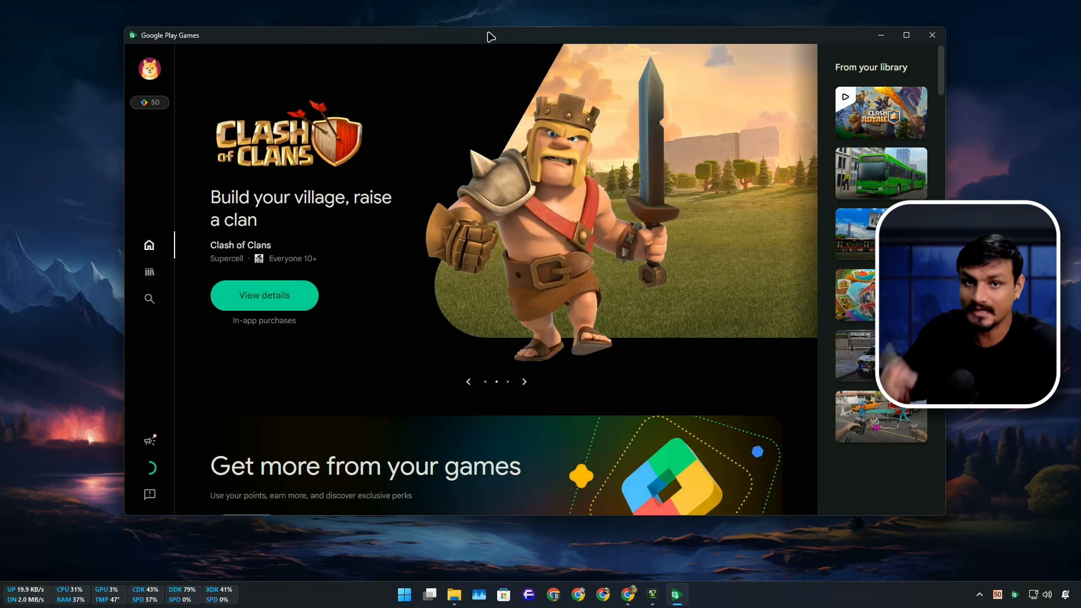
Switch to Google Play Games and look through the library and the games offered in the Explore catalogue.
{"action": "left_click", "coordinate": [149, 272]}
{"action": "left_click", "coordinate": [150, 300]}
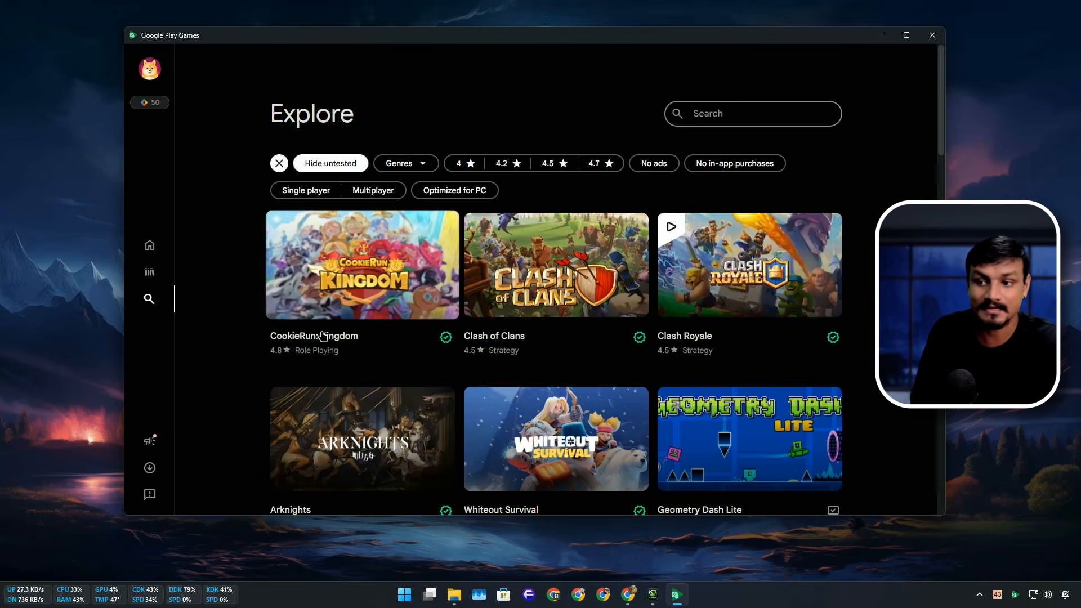
{"action": "scroll", "coordinate": [620, 293], "scroll_direction": "down", "scroll_amount": 4}
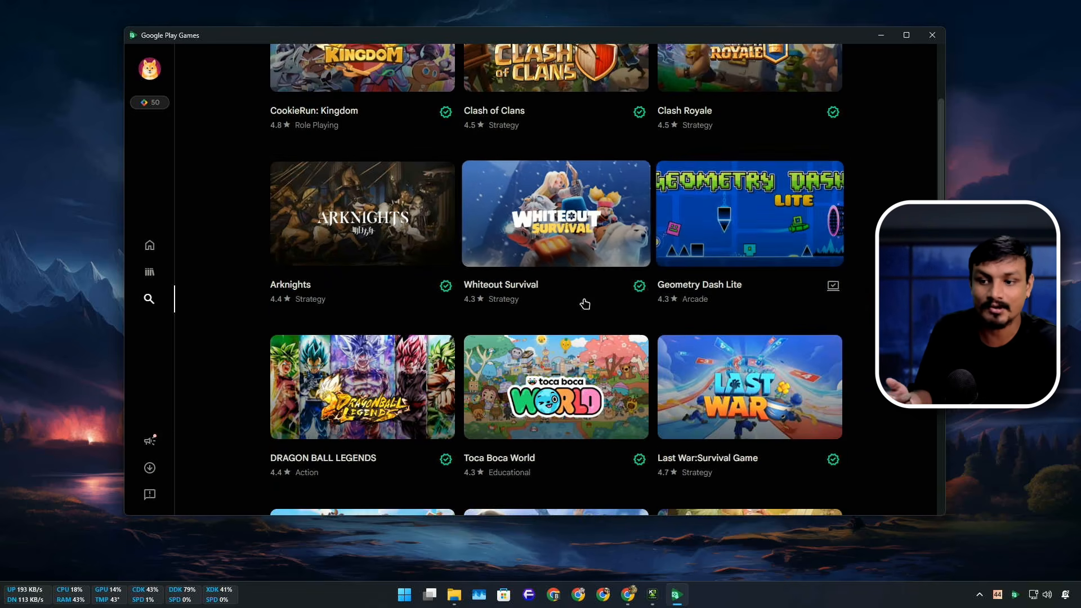
{"action": "scroll", "coordinate": [711, 270], "scroll_direction": "down", "scroll_amount": 4}
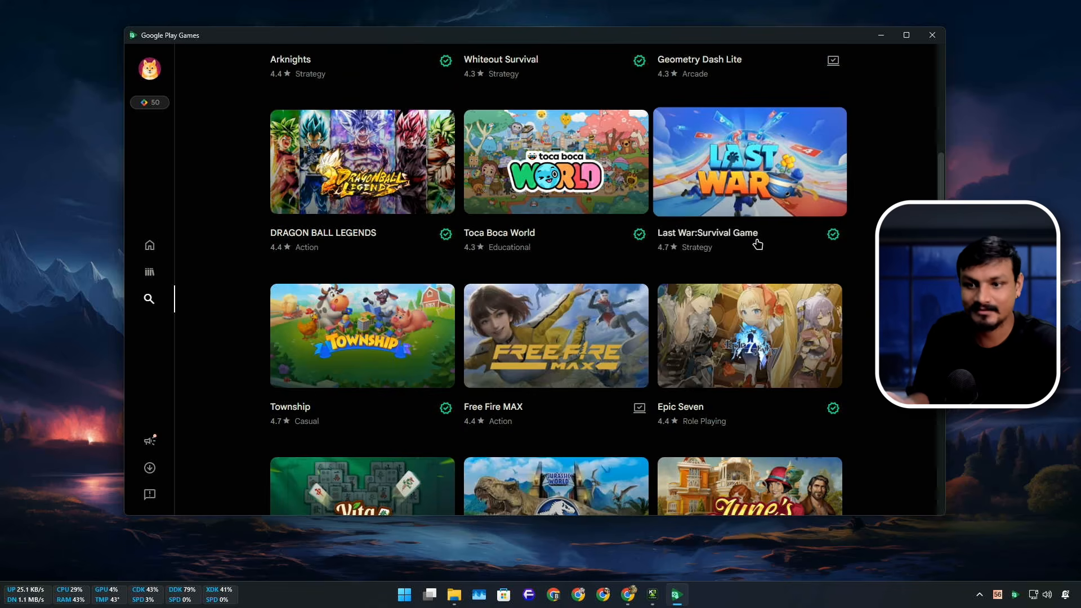
{"action": "scroll", "coordinate": [557, 261], "scroll_direction": "down", "scroll_amount": 3}
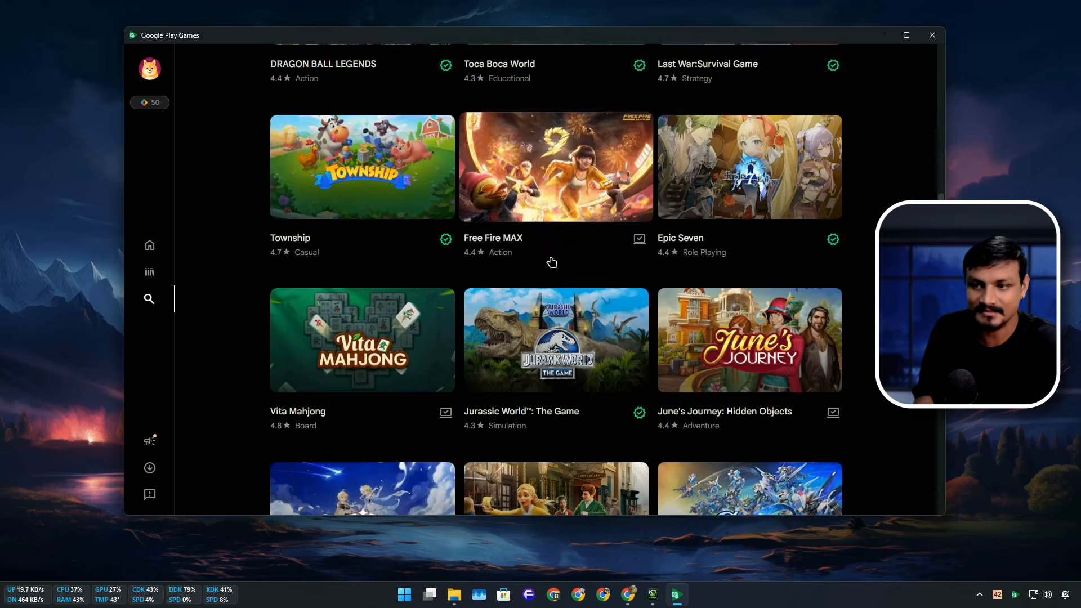
{"action": "scroll", "coordinate": [579, 268], "scroll_direction": "down", "scroll_amount": 3}
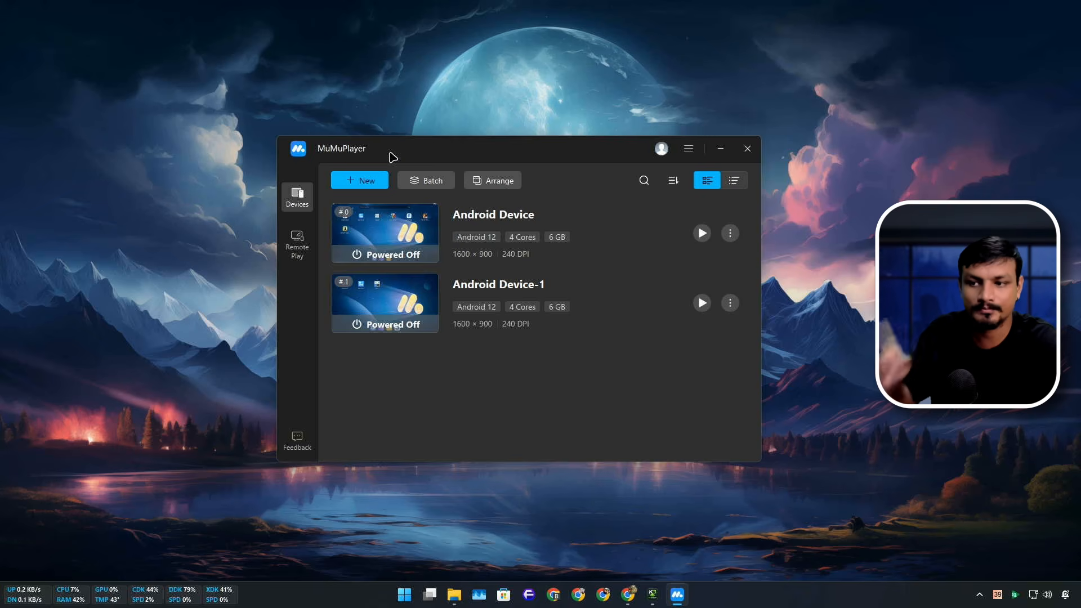
Switch to MuMuPlayer, launch the first virtual device, Android Device, and minimize the device manager window.
{"action": "left_click", "coordinate": [701, 233]}
{"action": "left_click", "coordinate": [721, 148]}
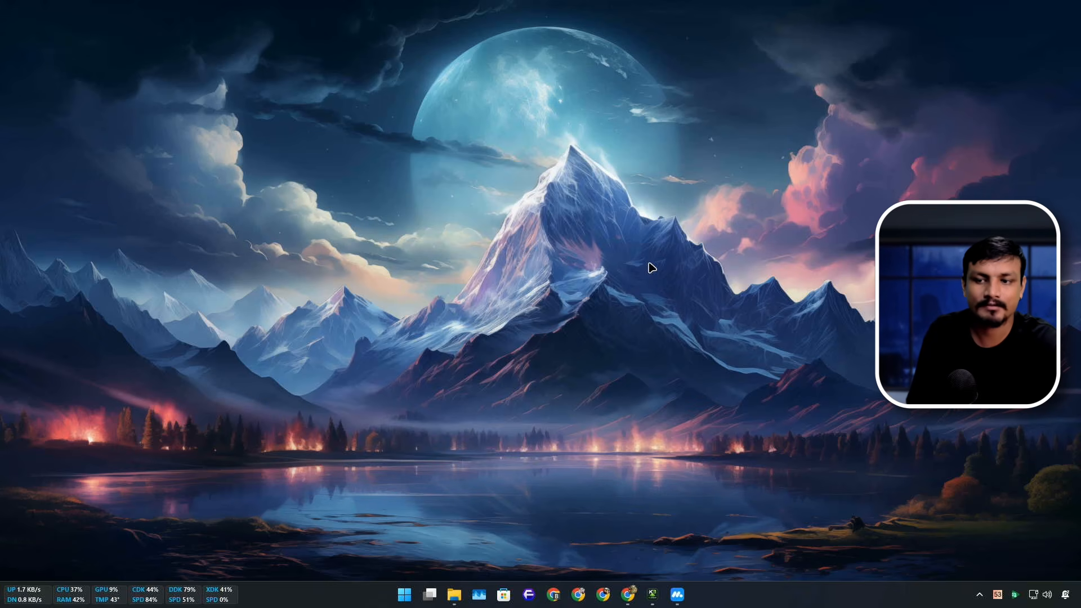